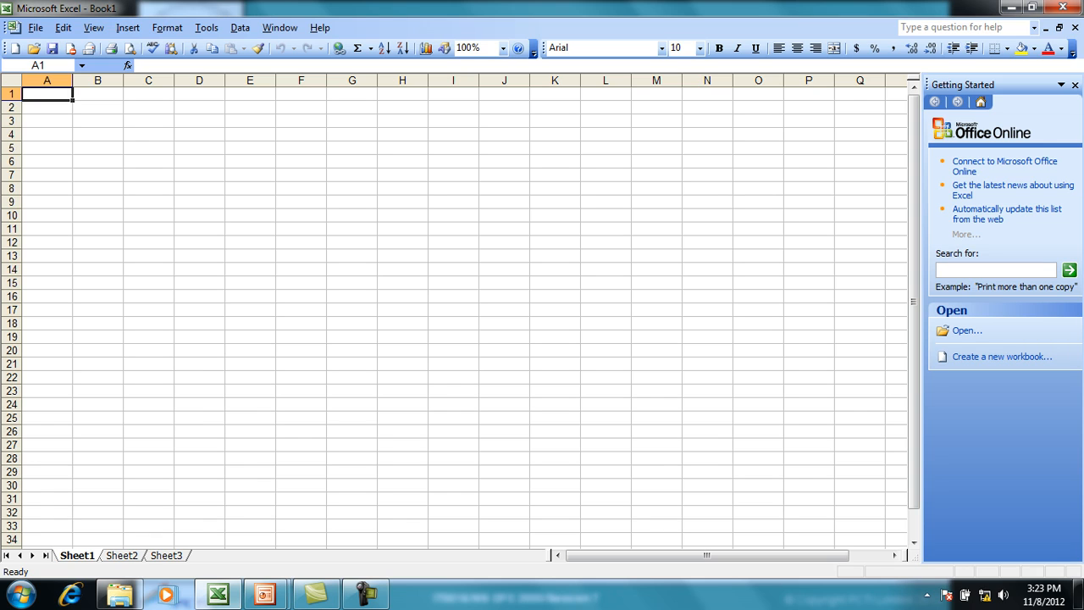
# Enter the heading Sno in cell A1 and the numbers 1 to 6 in cells A2 to A7.
pyautogui.write('Sno')
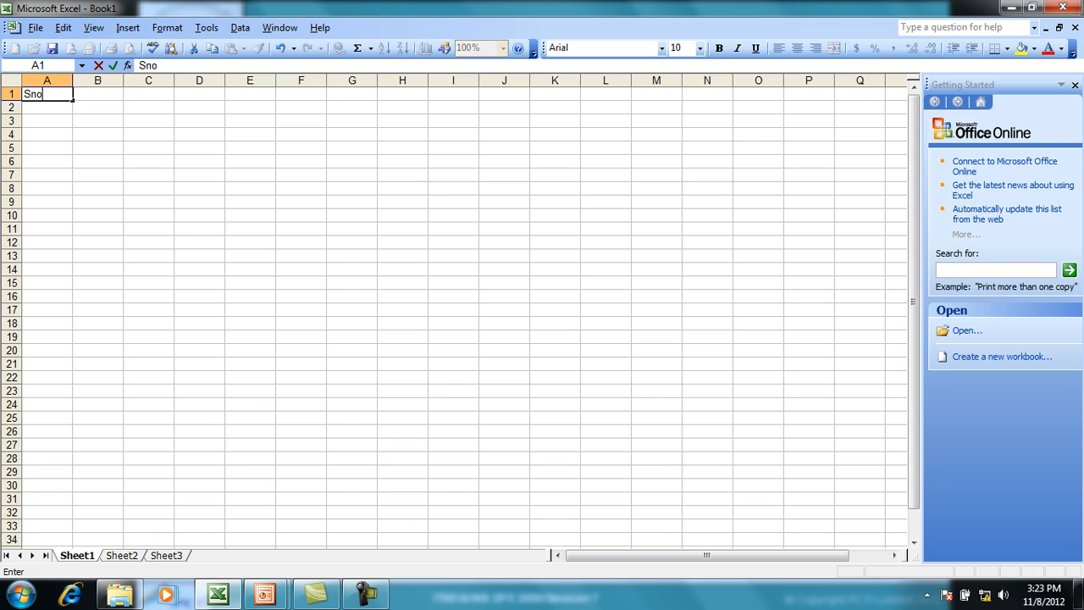
pyautogui.press('Return')
pyautogui.write('1')
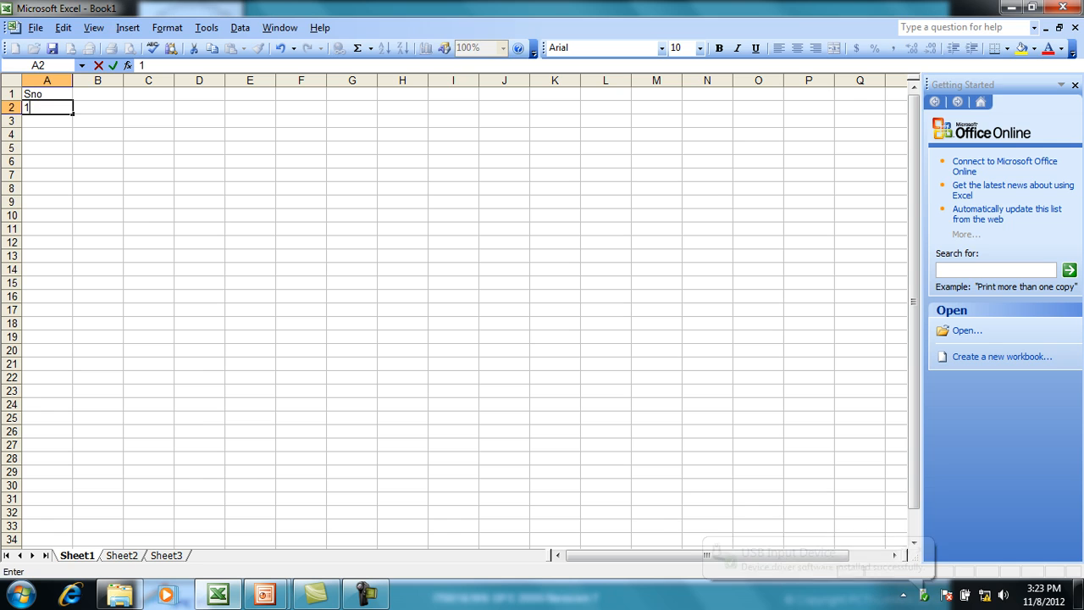
pyautogui.press('Return')
pyautogui.write('2')
pyautogui.press('Return')
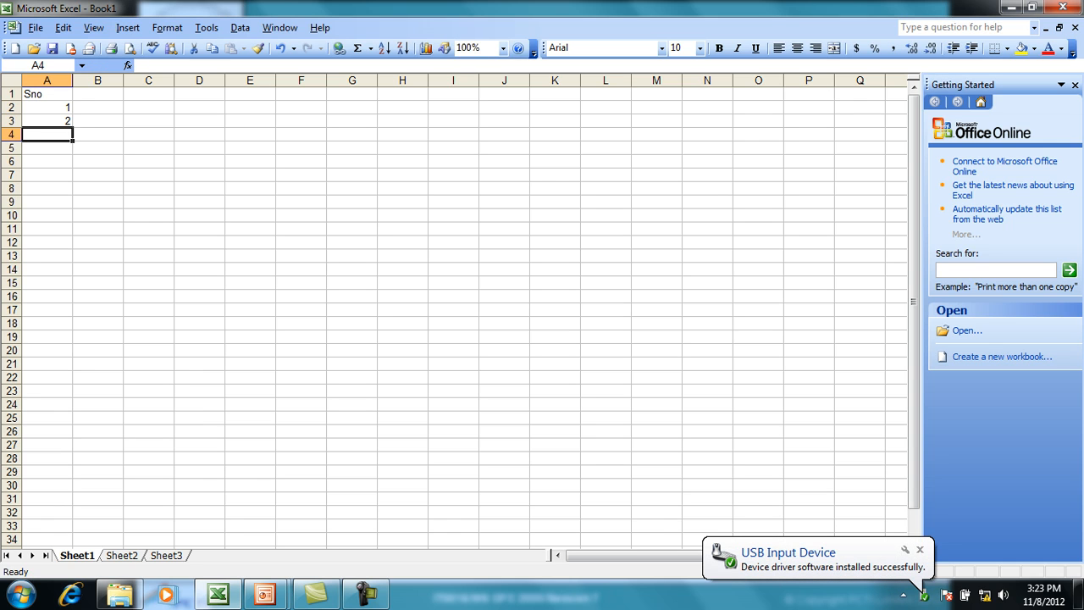
pyautogui.write('3')
pyautogui.press('Return')
pyautogui.write('4')
pyautogui.press('Return')
pyautogui.write('5')
pyautogui.press('Return')
pyautogui.write('6')
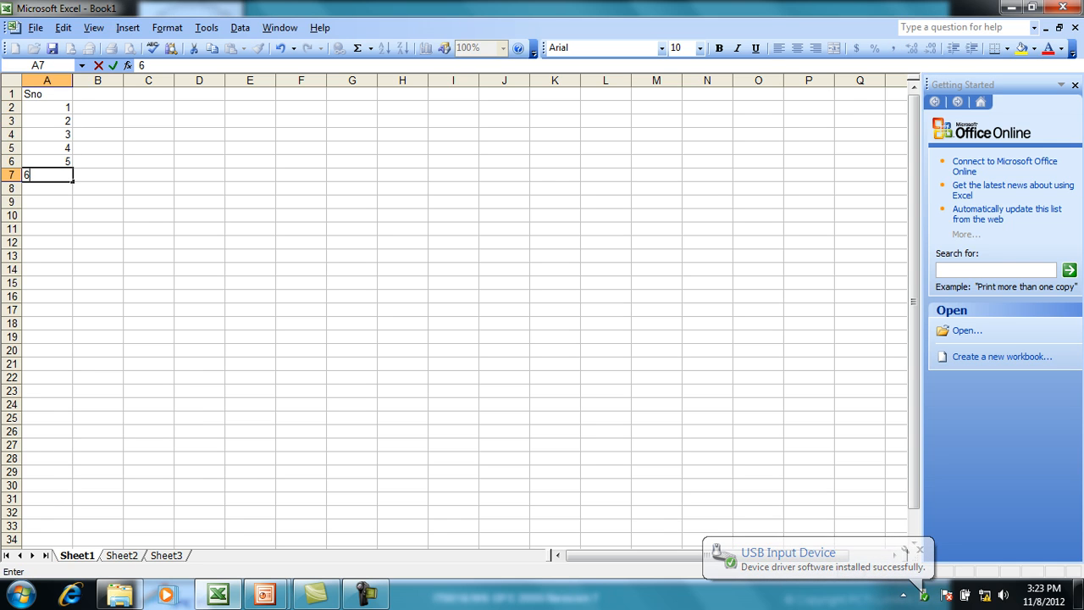
pyautogui.press('Up')
# Select the whole list from the Sno heading down to the last number, cells A1 to A7.
pyautogui.press('Up')
pyautogui.press('Up')
pyautogui.press('Up')
pyautogui.press('Up')
pyautogui.press('Up')
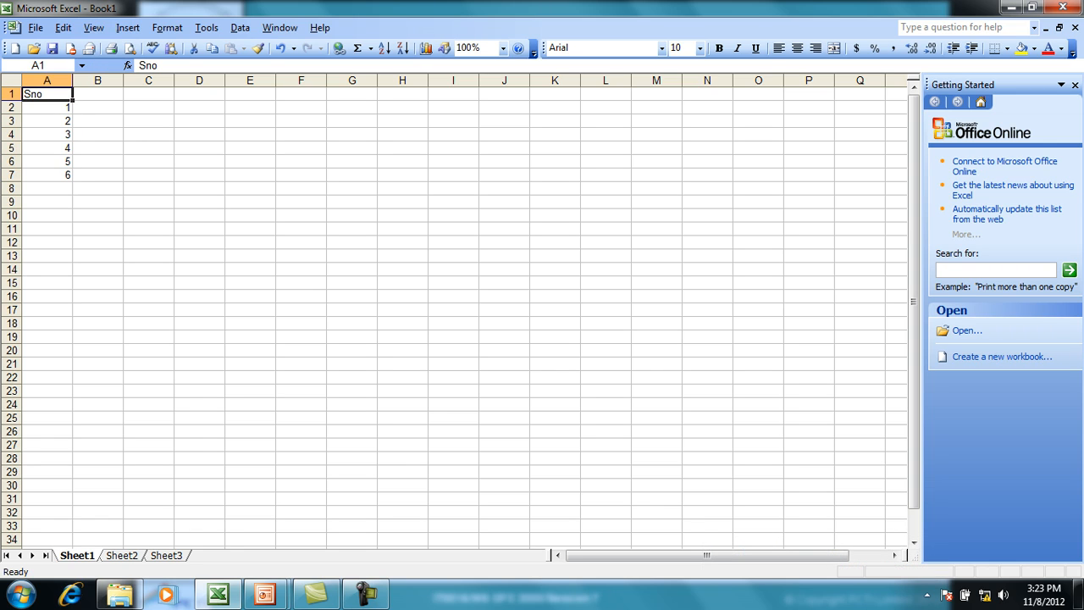
pyautogui.hotkey('shift', 'Down')
pyautogui.hotkey('shift', 'Down')
pyautogui.hotkey('shift', 'Down')
pyautogui.hotkey('shift', 'Down')
pyautogui.hotkey('shift', 'Down')
pyautogui.hotkey('shift', 'Down')
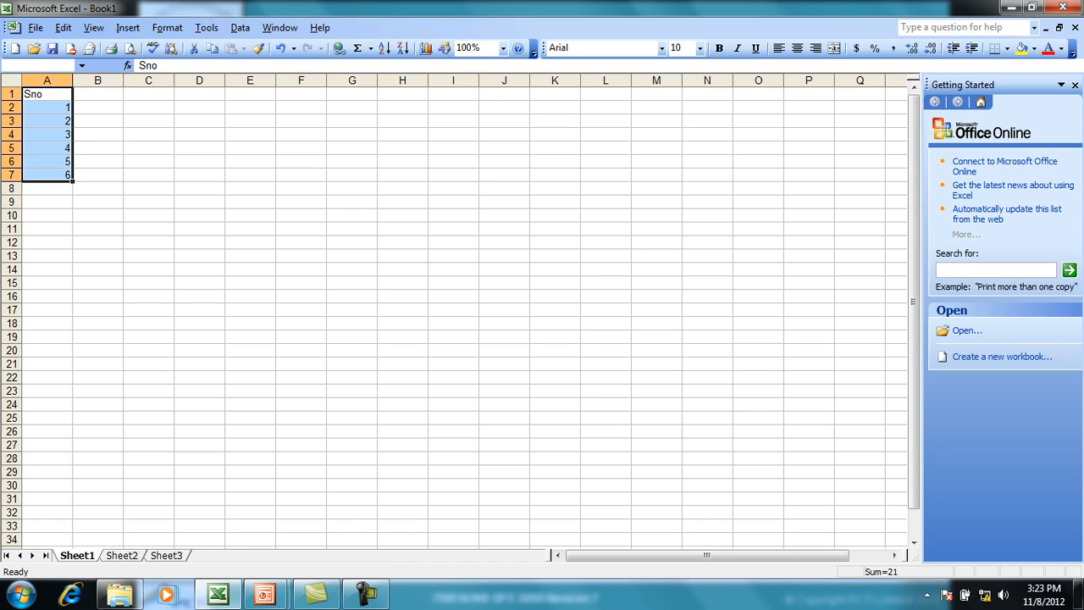
# Format the selected cells A1 to A7 in bold at size 14, and undo that formatting.
pyautogui.hotkey('alt', 'o')
pyautogui.press('Down')
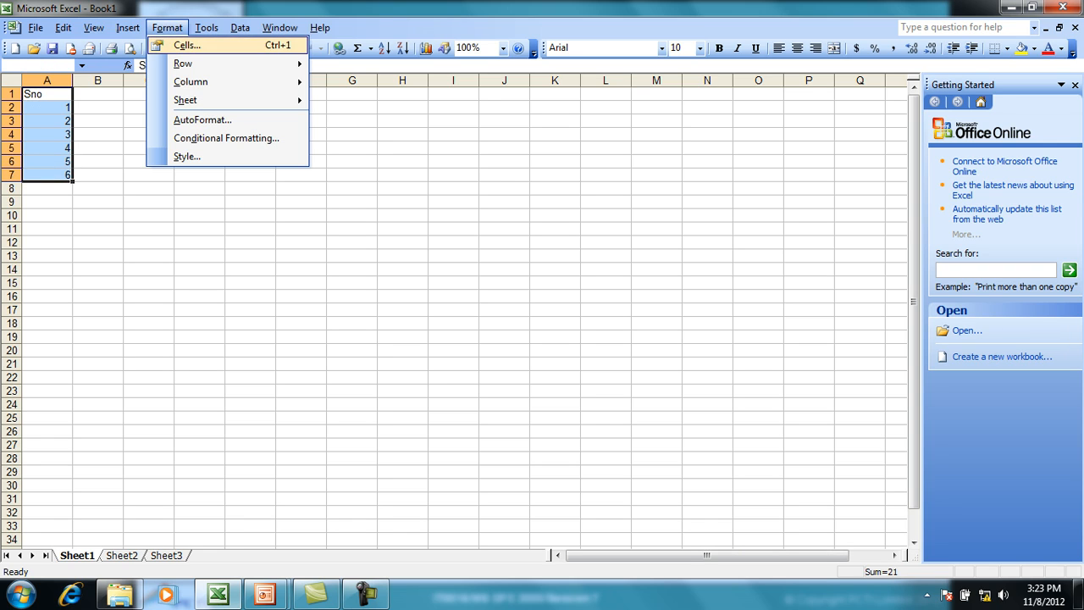
pyautogui.press('Return')
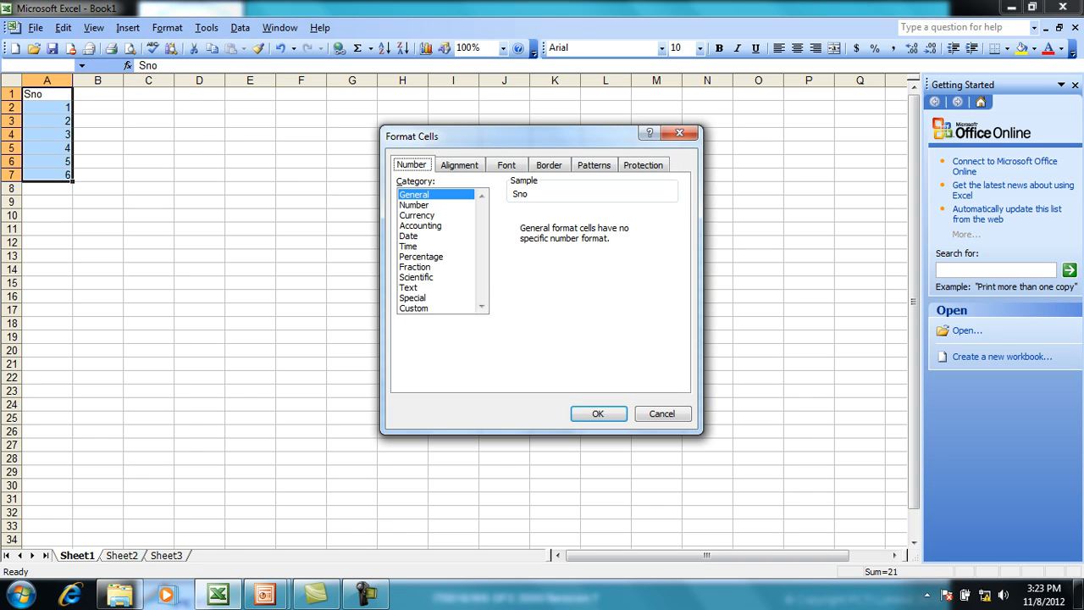
pyautogui.click(507, 165)
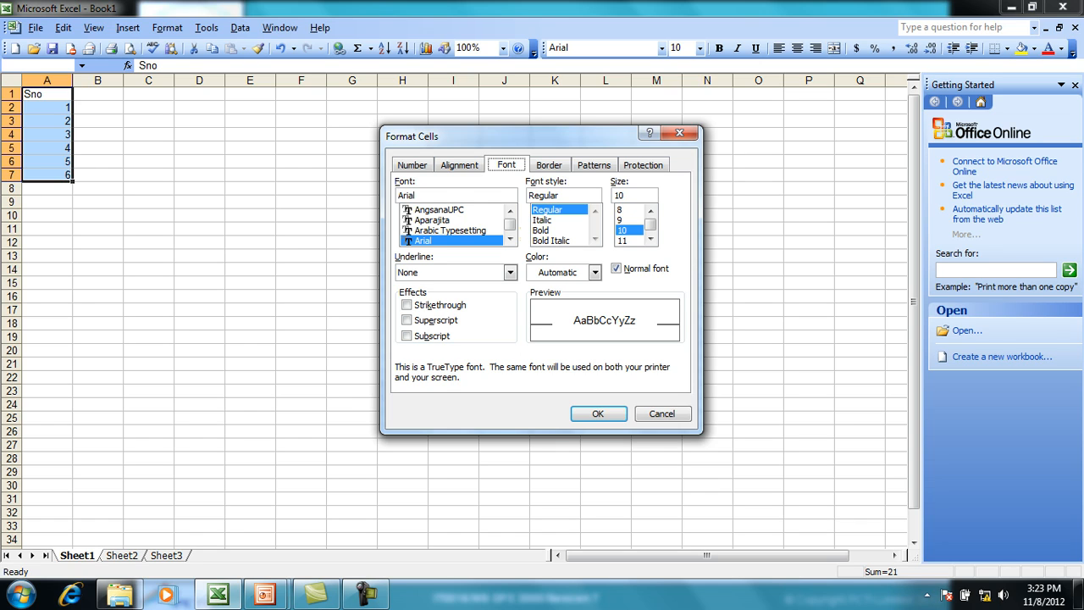
pyautogui.click(541, 230)
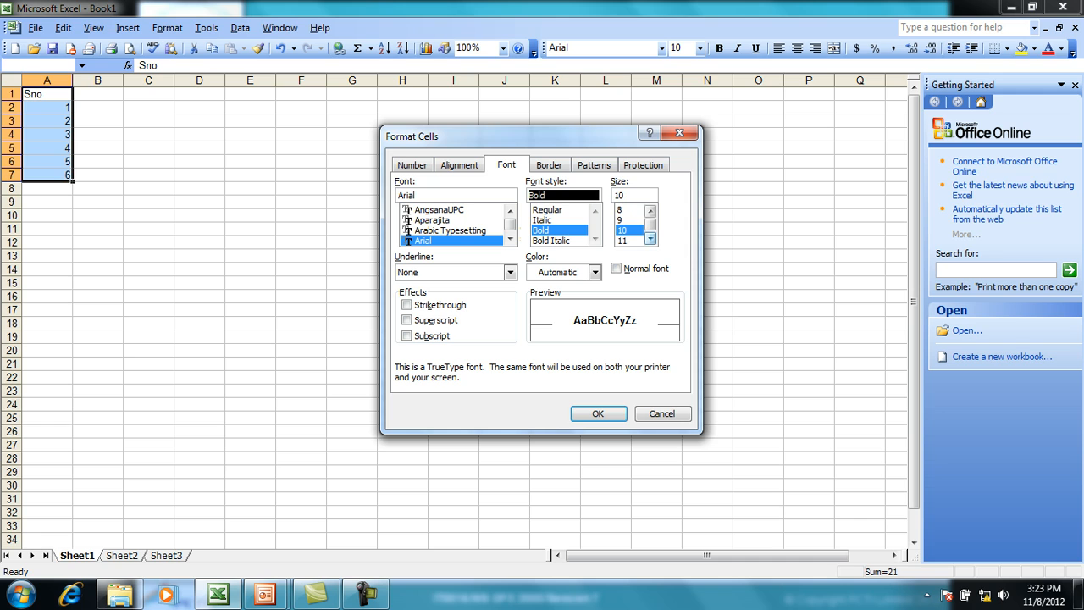
pyautogui.click(650, 239)
pyautogui.click(622, 240)
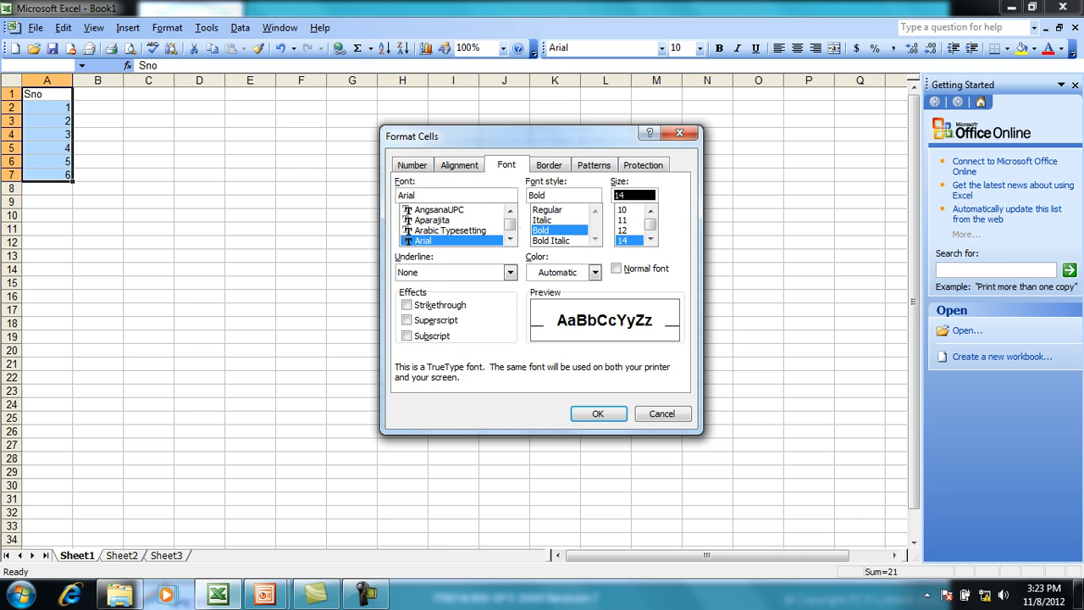
pyautogui.click(598, 413)
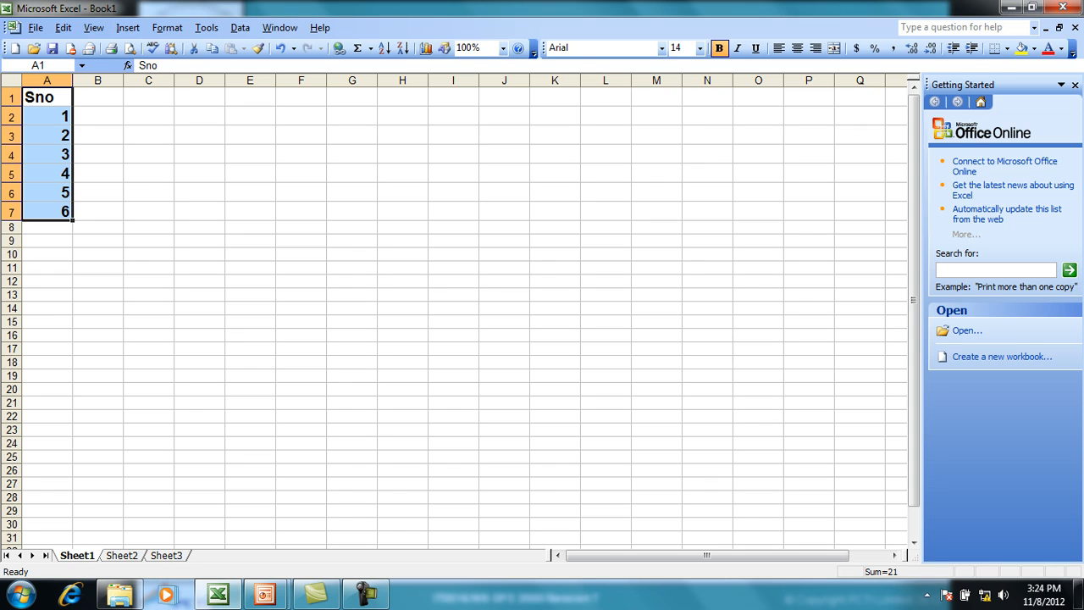
pyautogui.hotkey('ctrl', 'z')
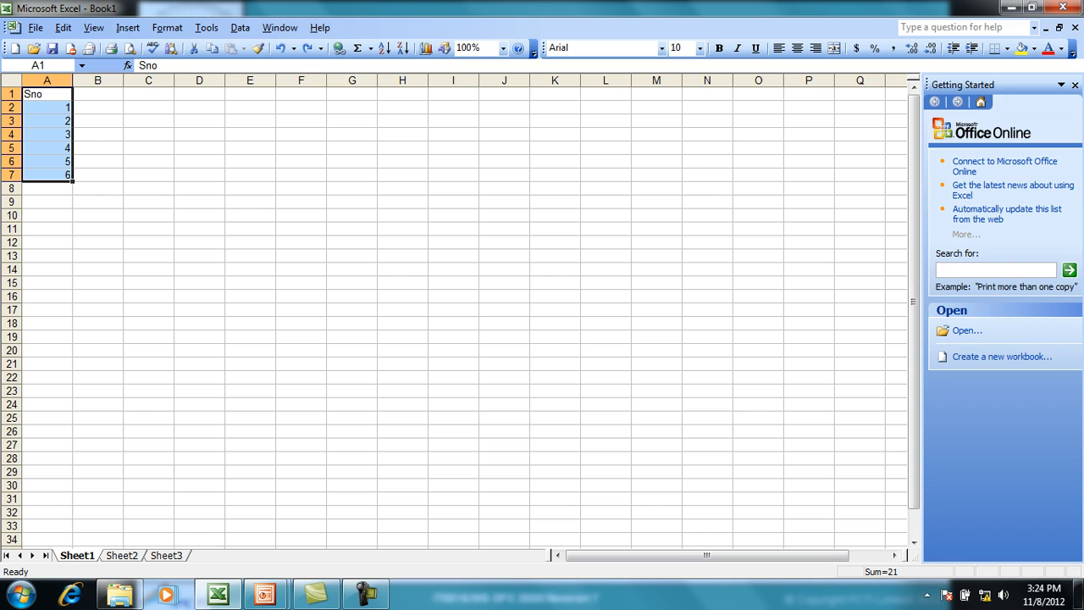
# Set up conditional formatting for cells A1 to A7 with the condition that the cell value is less than 3.
pyautogui.click(166, 28)
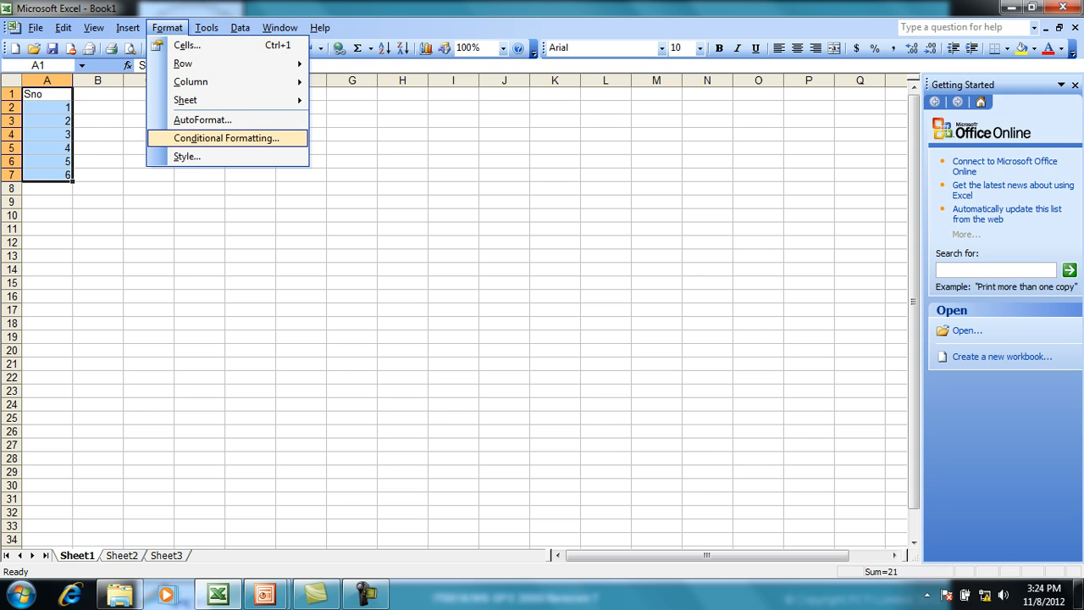
pyautogui.press('Return')
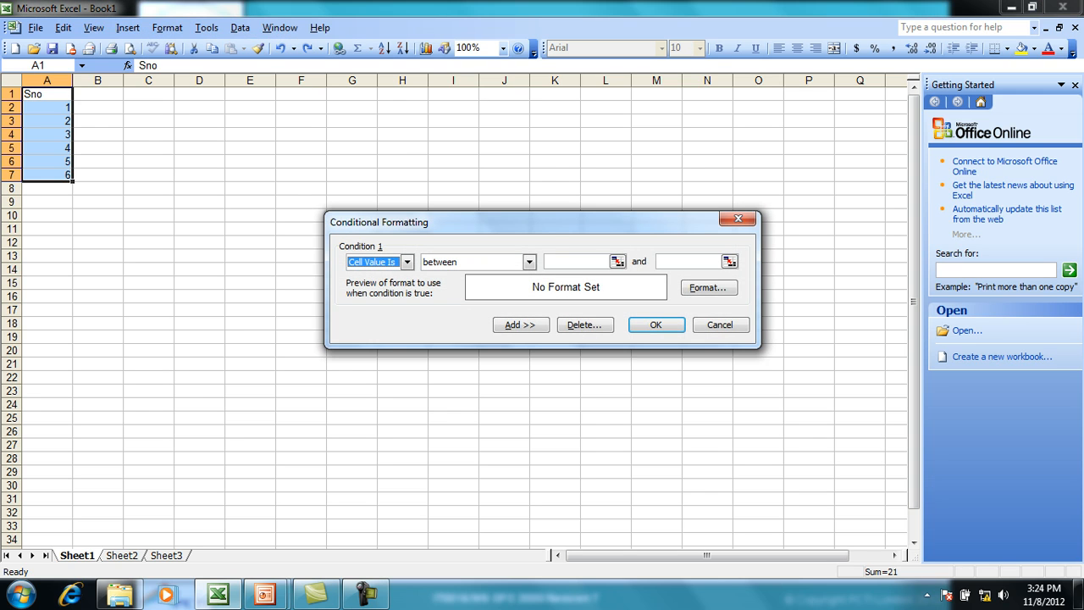
pyautogui.hotkey('alt', 'Down')
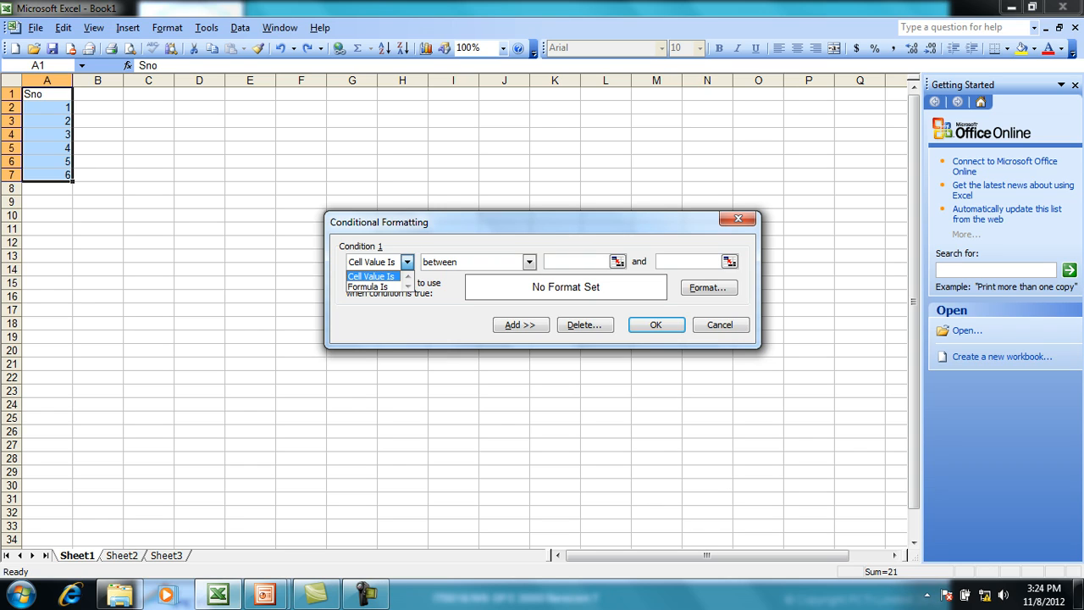
pyautogui.click(371, 276)
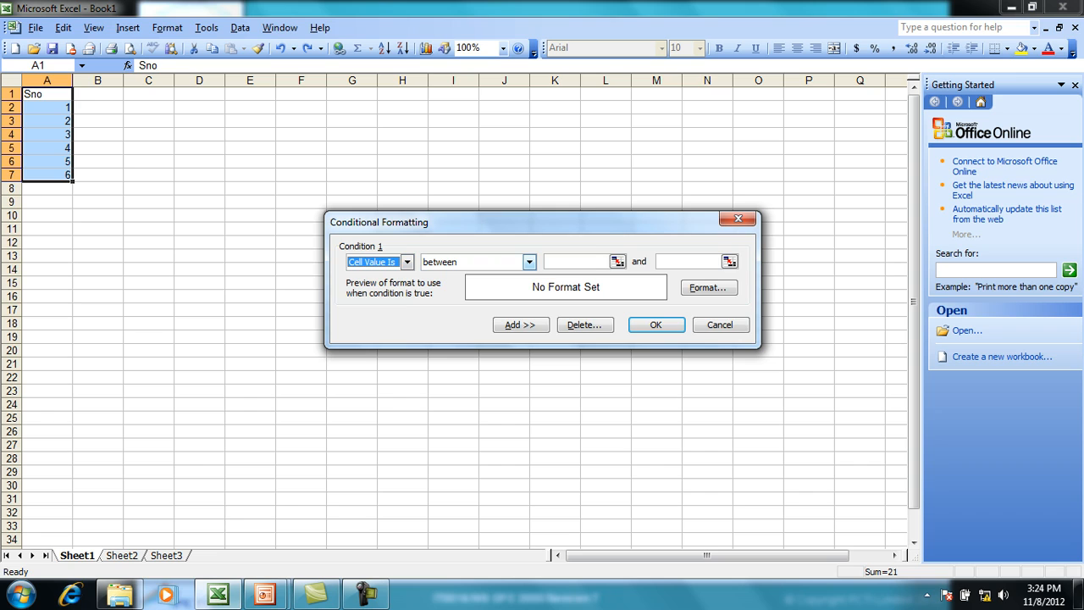
pyautogui.click(528, 262)
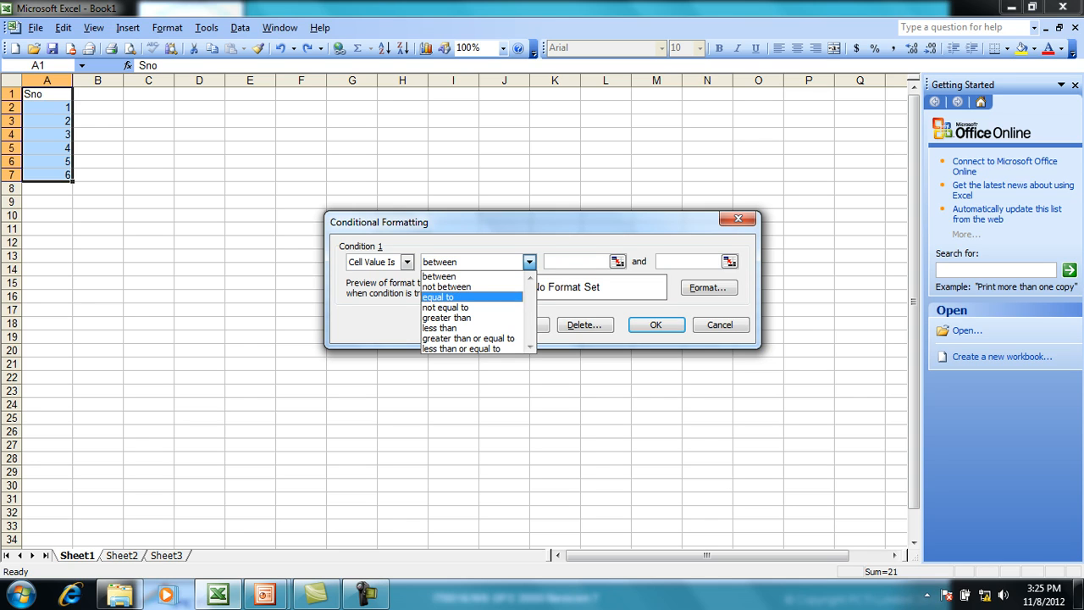
pyautogui.click(441, 329)
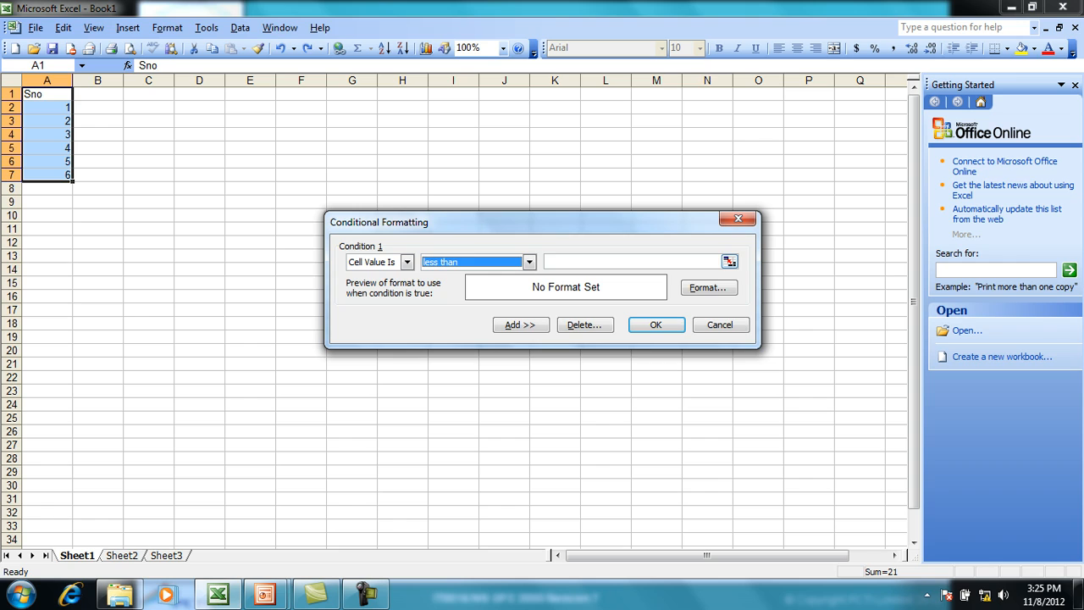
pyautogui.click(630, 262)
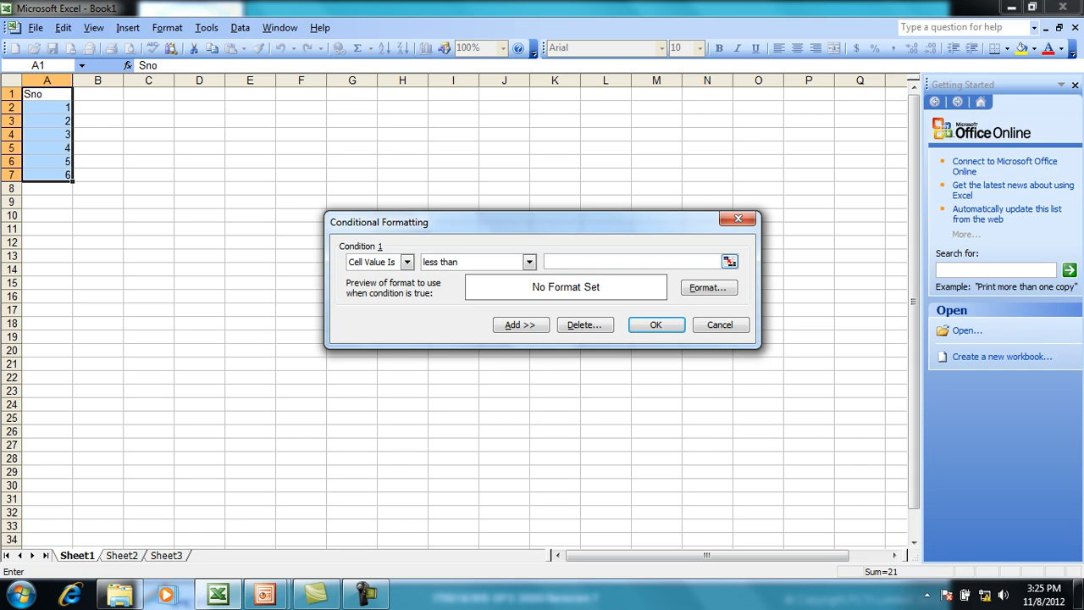
pyautogui.write('3')
# Set the condition's font format to bold with a pink font colour.
pyautogui.click(708, 287)
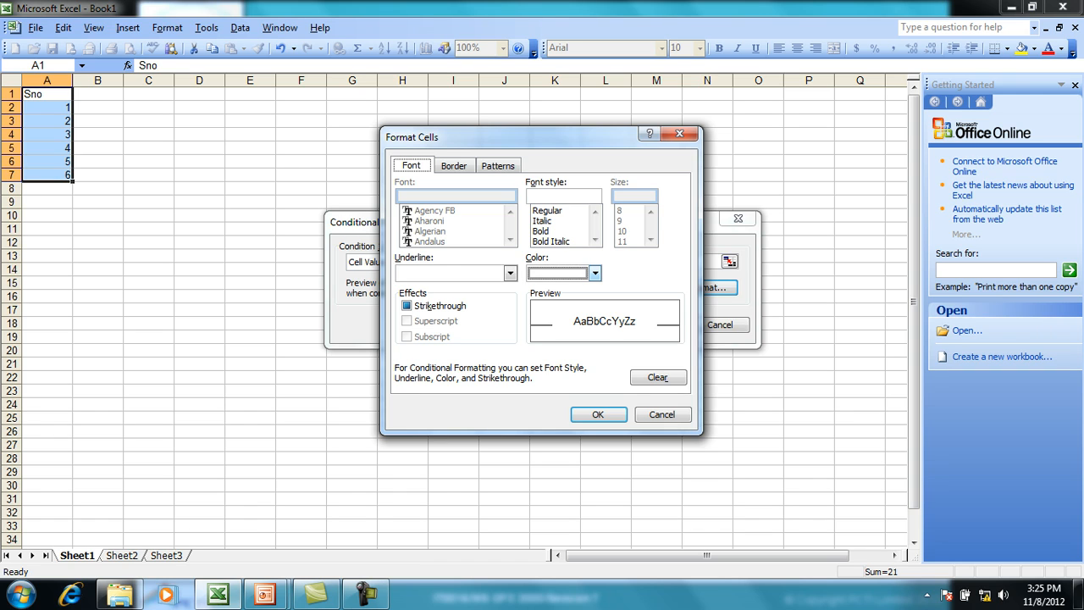
pyautogui.click(595, 274)
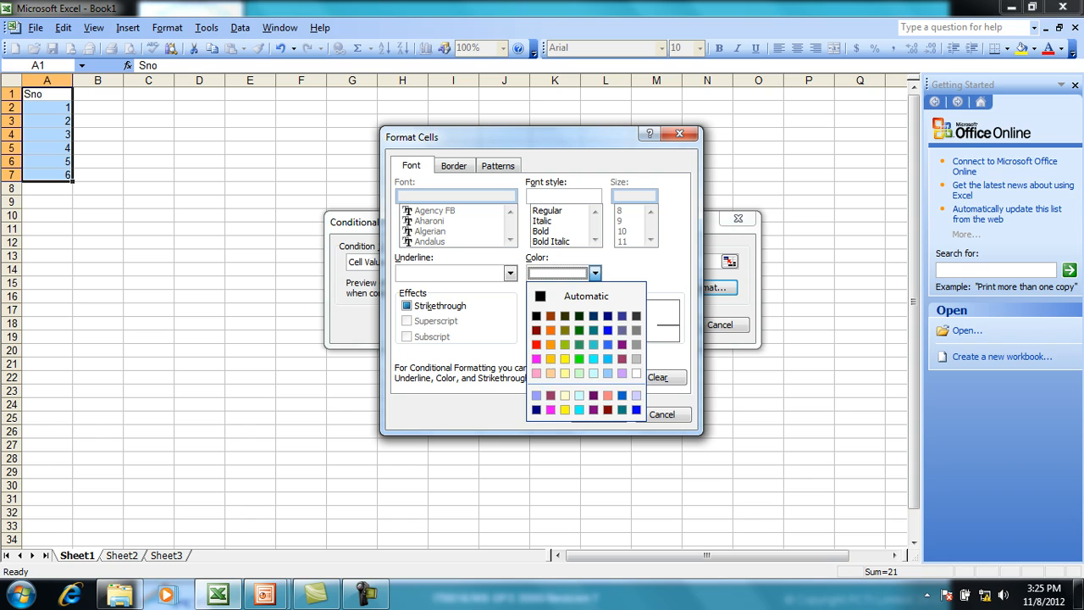
pyautogui.click(536, 359)
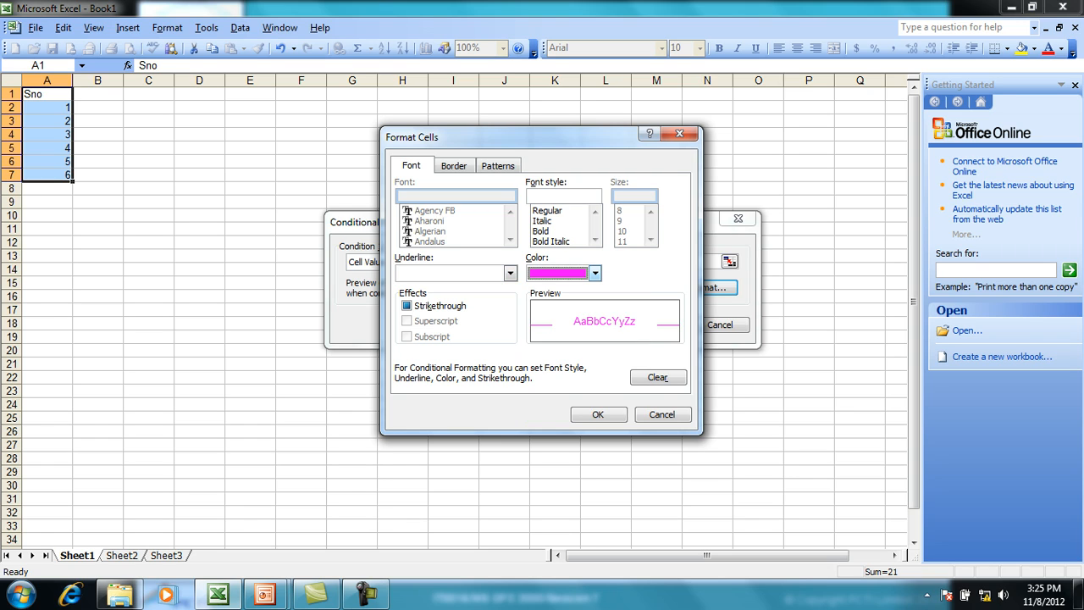
pyautogui.click(542, 231)
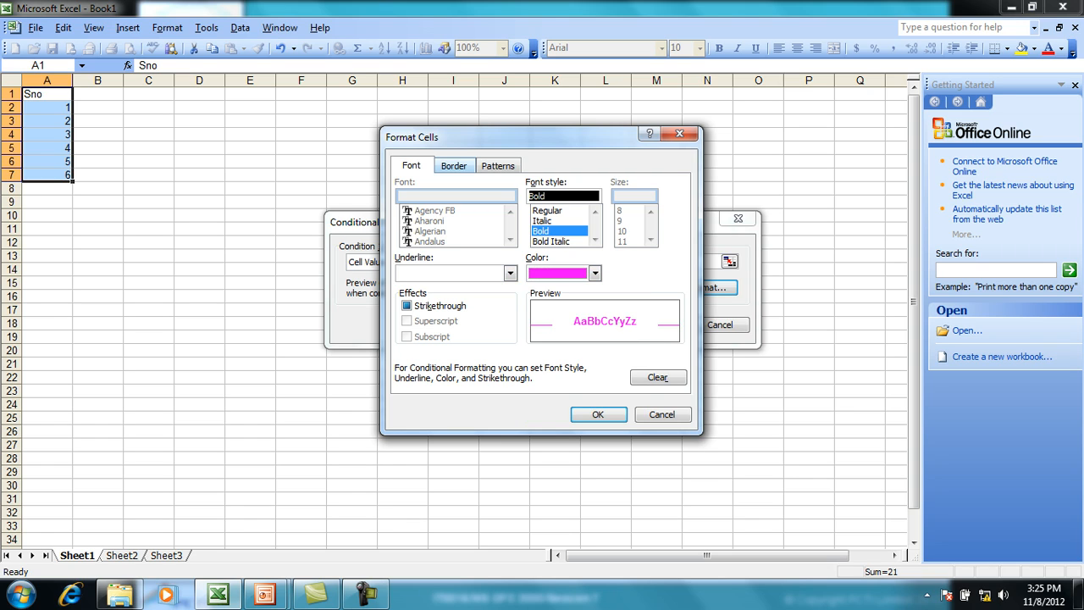
# Add lavender cell shading to the condition's format and accept the format settings.
pyautogui.click(453, 165)
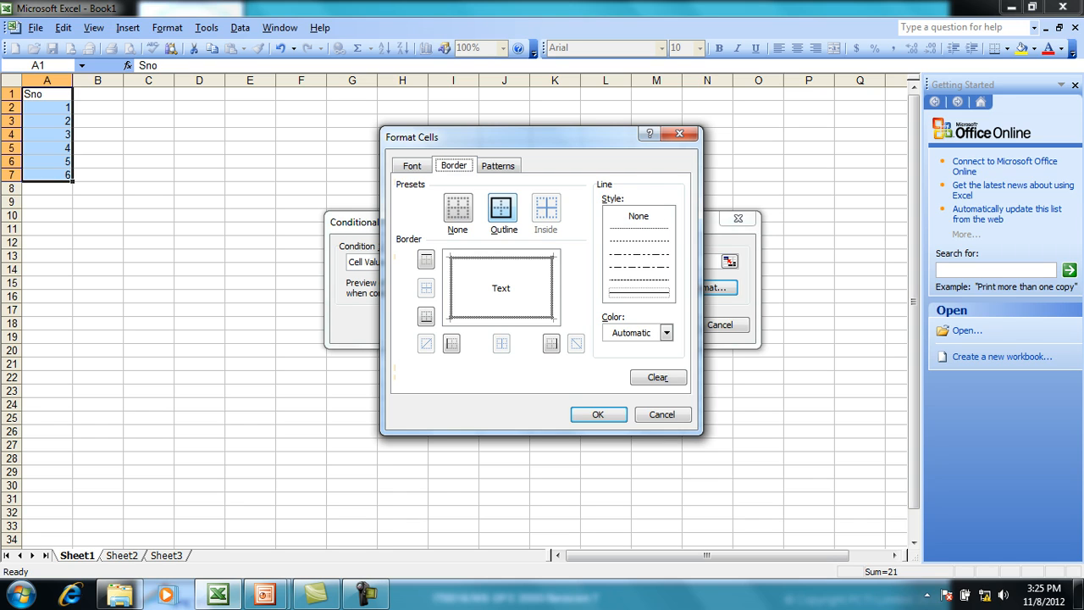
pyautogui.click(499, 165)
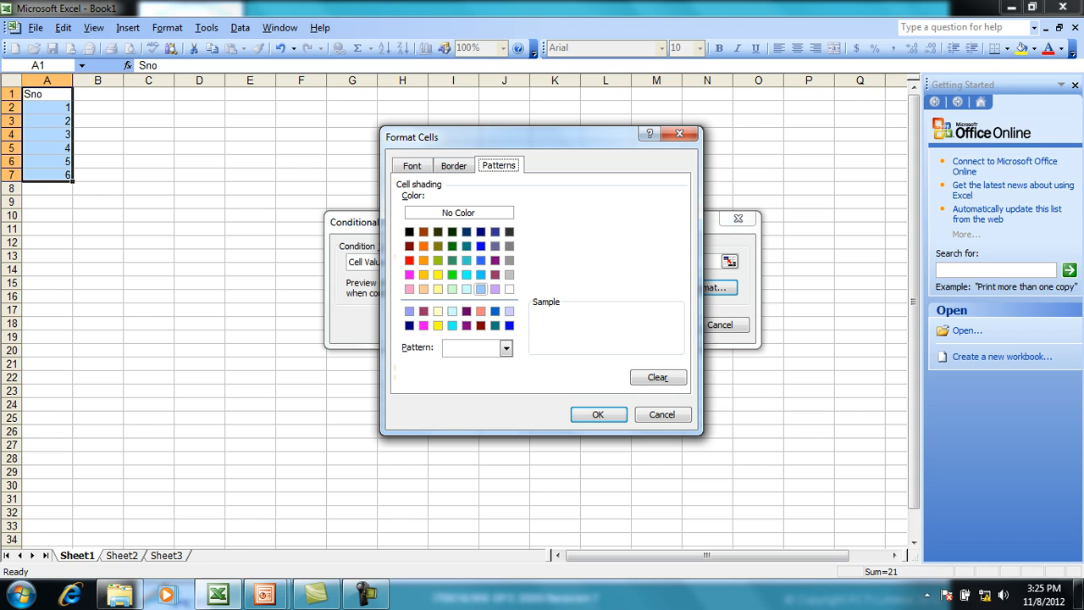
pyautogui.click(496, 289)
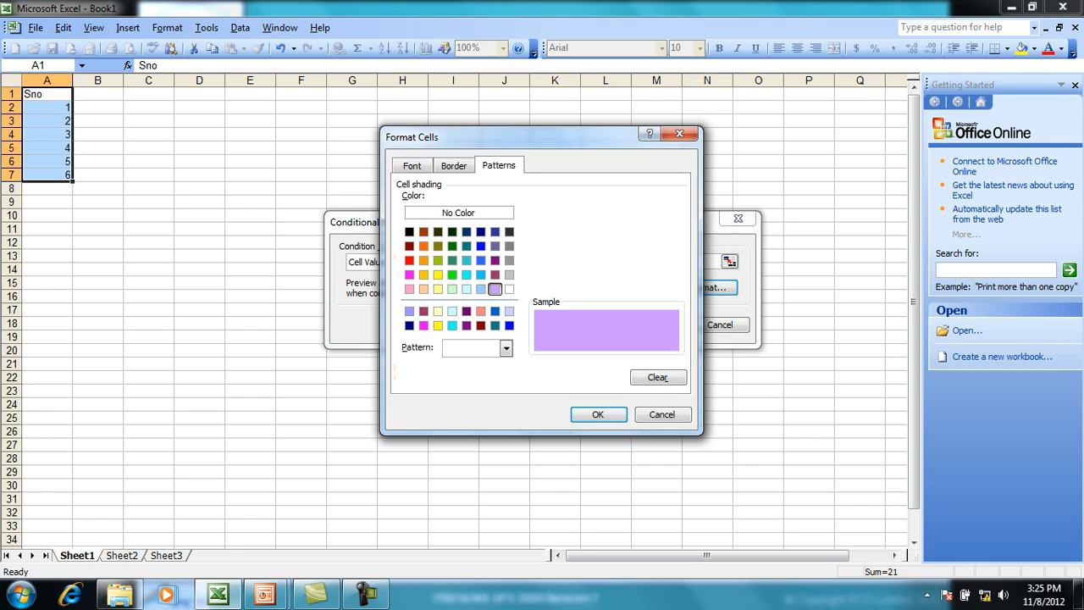
pyautogui.click(412, 165)
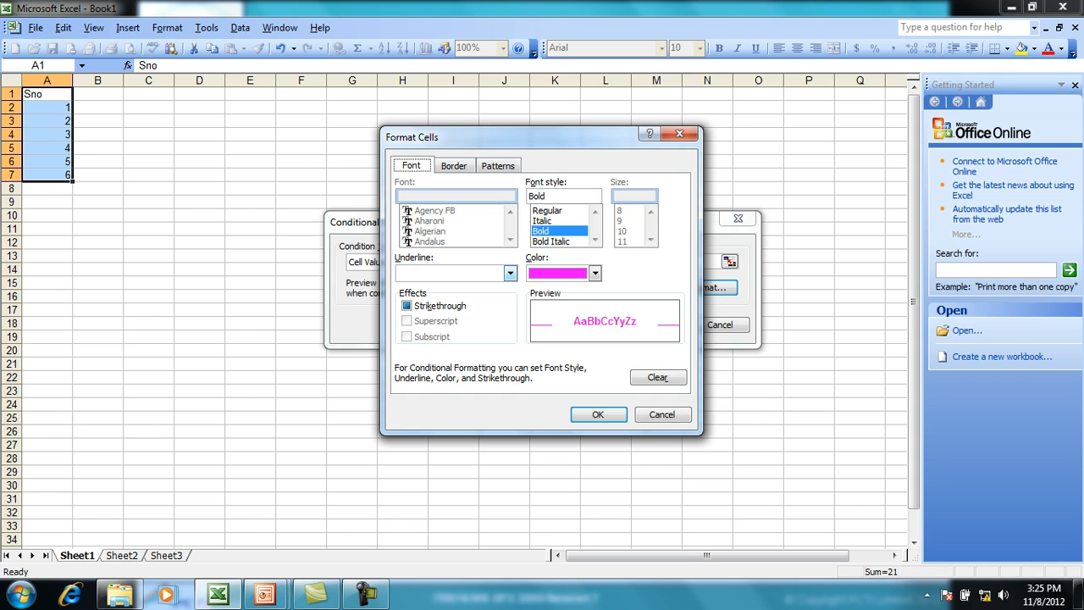
pyautogui.click(597, 414)
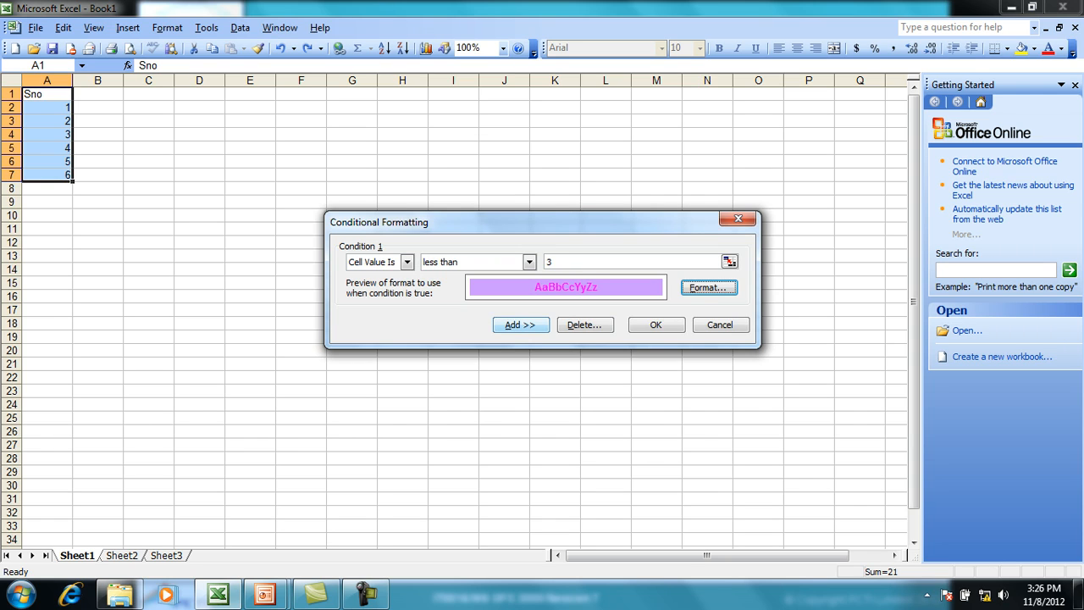
# Add a second condition left blank, apply the conditional formatting, and check the formatted cells A2 and A3.
pyautogui.hotkey('alt', 'a')
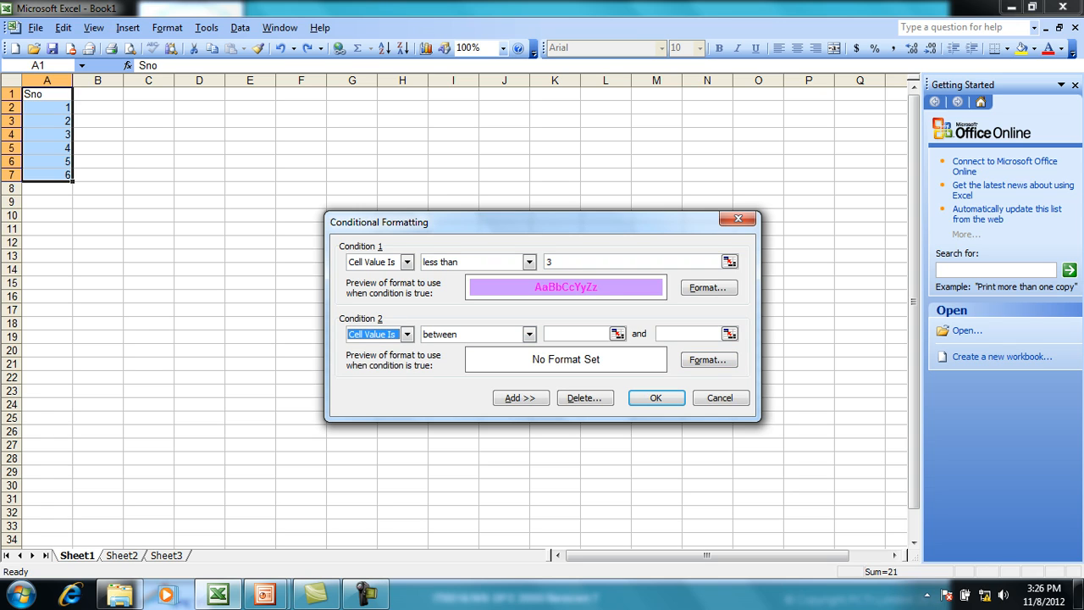
pyautogui.click(656, 398)
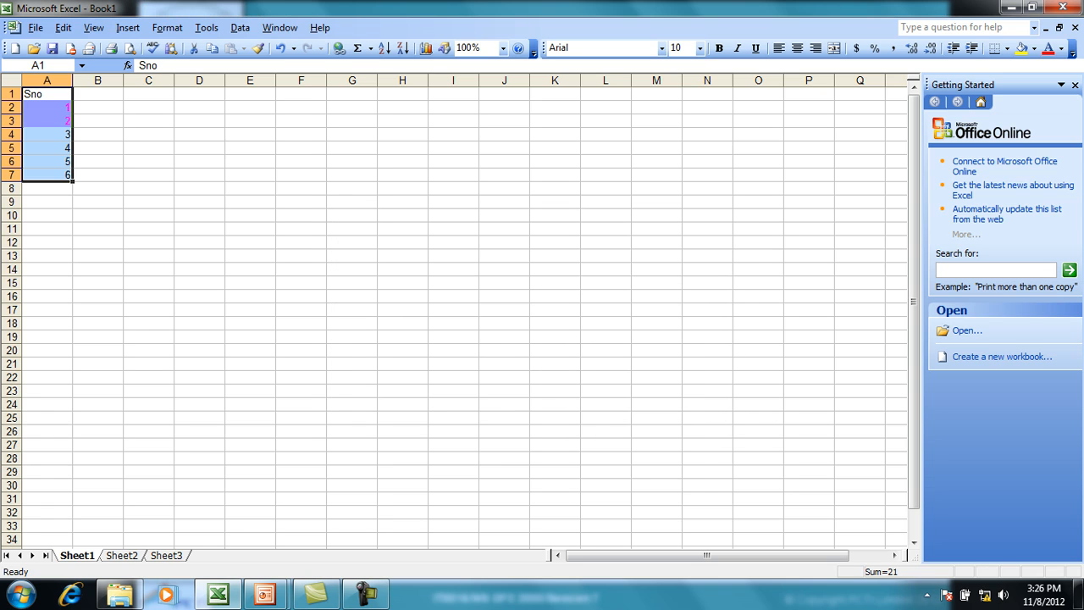
pyautogui.click(97, 107)
pyautogui.click(47, 94)
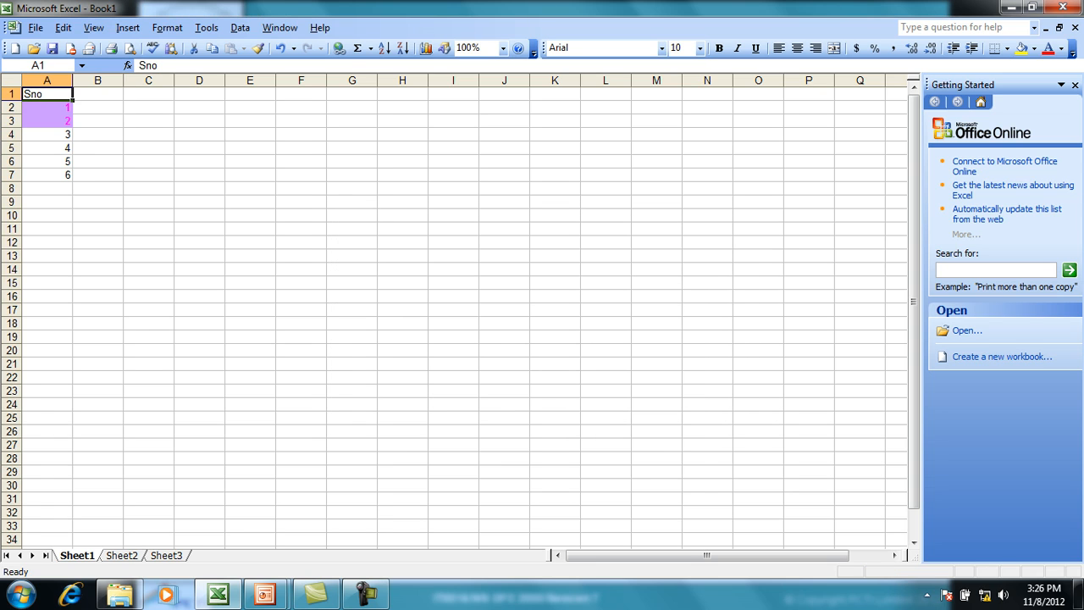
pyautogui.press('Down')
pyautogui.press('Down')
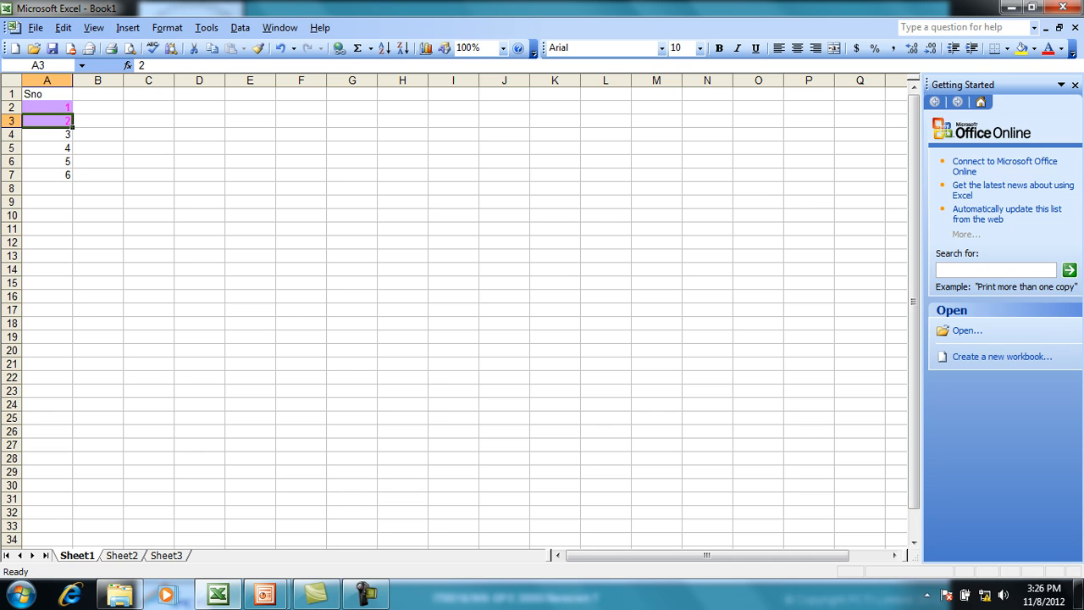
# Switch to the slide show and advance to the Formulas & Function slide.
pyautogui.hotkey('alt', 'Tab')
pyautogui.hotkey('alt', 'Tab')
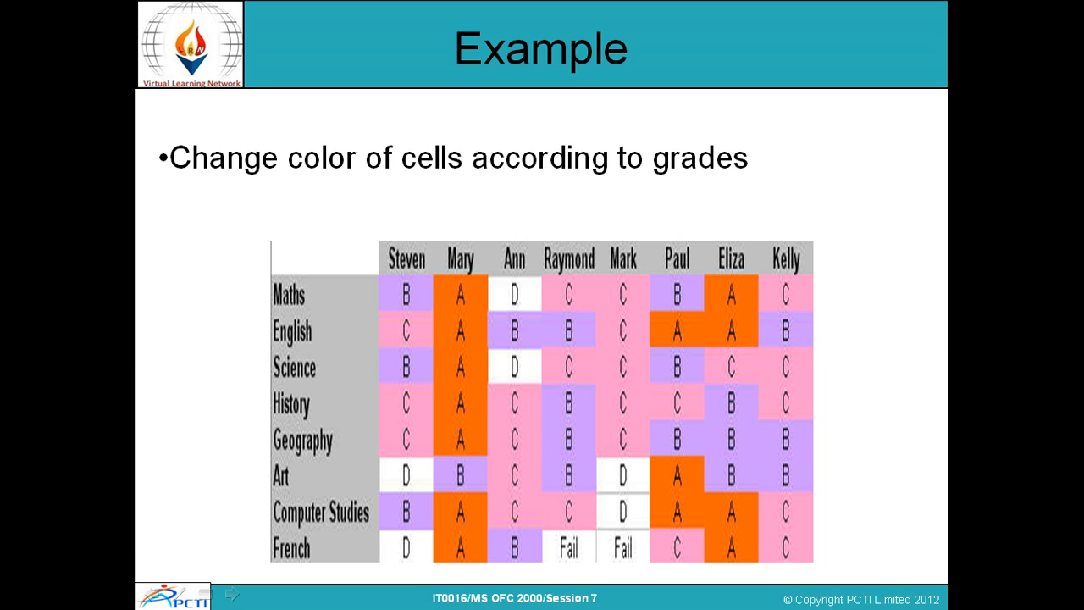
pyautogui.press('Right')
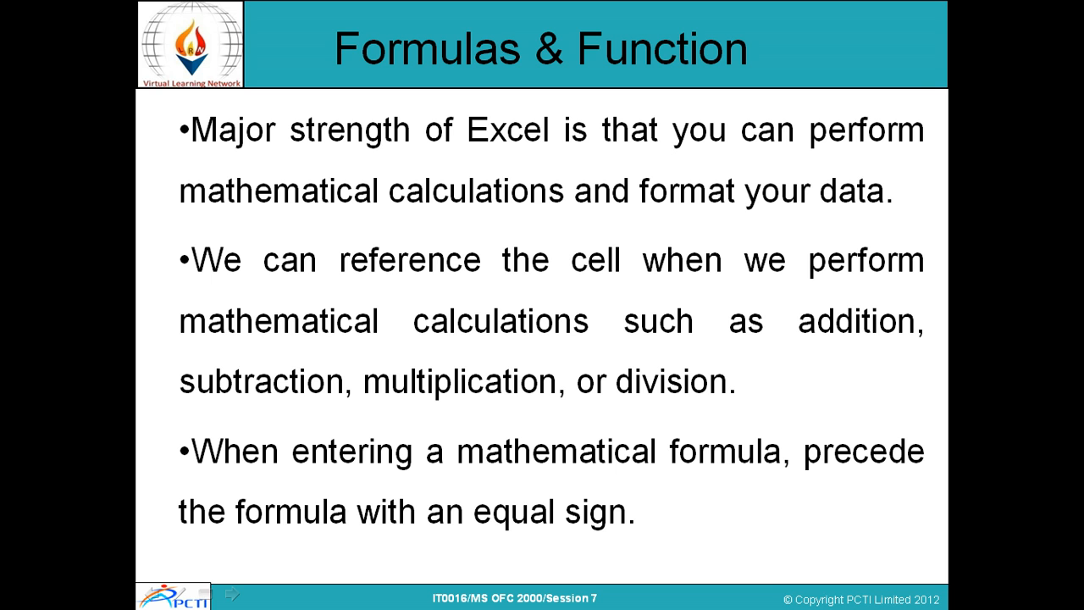
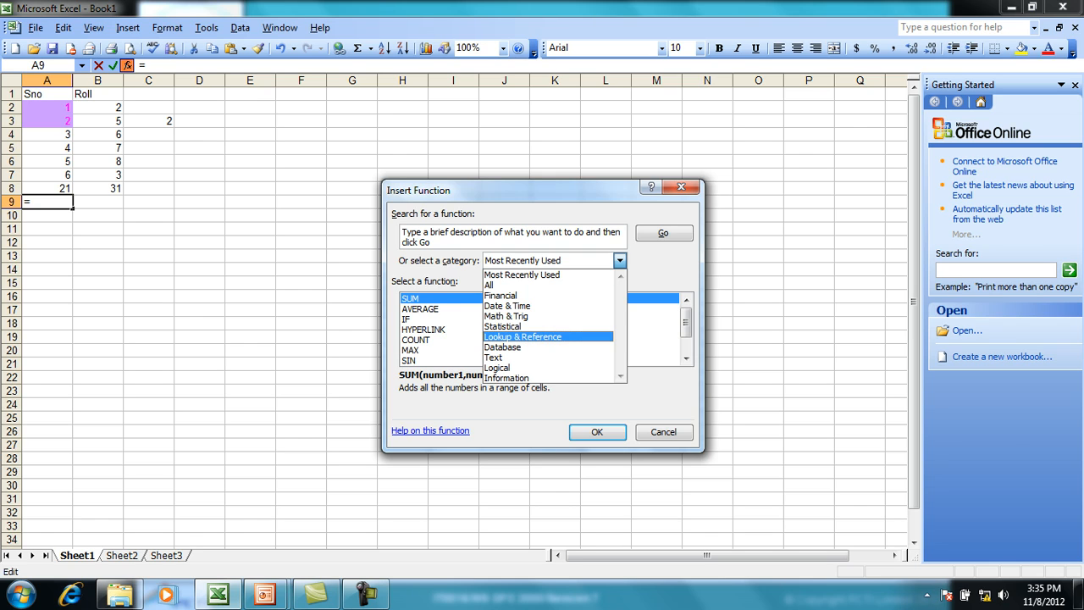
# Choose the AVERAGE function from the Statistical category for cell A9.
pyautogui.click(525, 326)
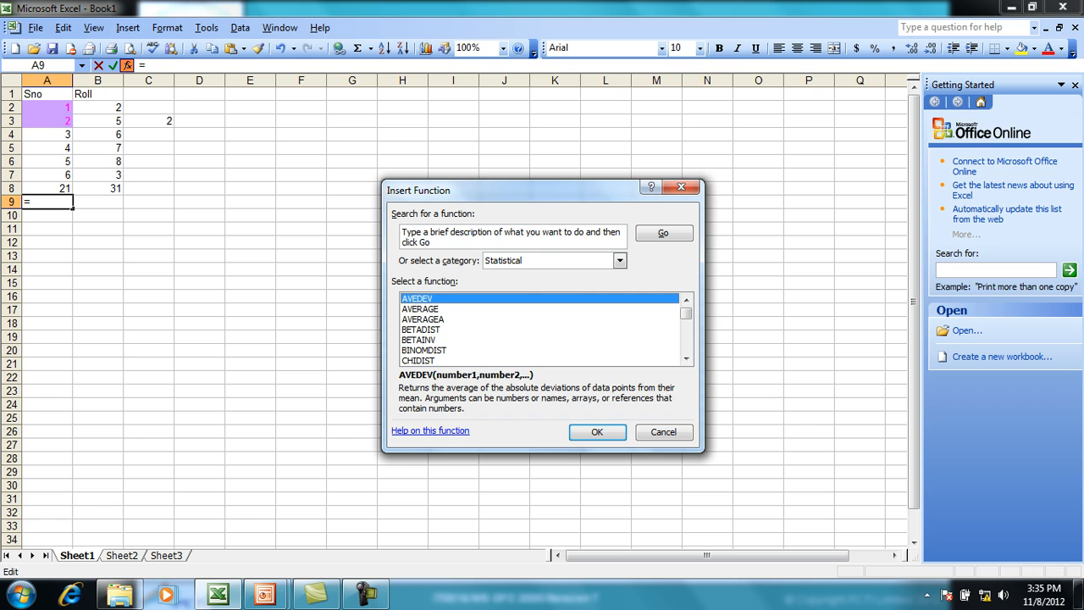
pyautogui.click(421, 309)
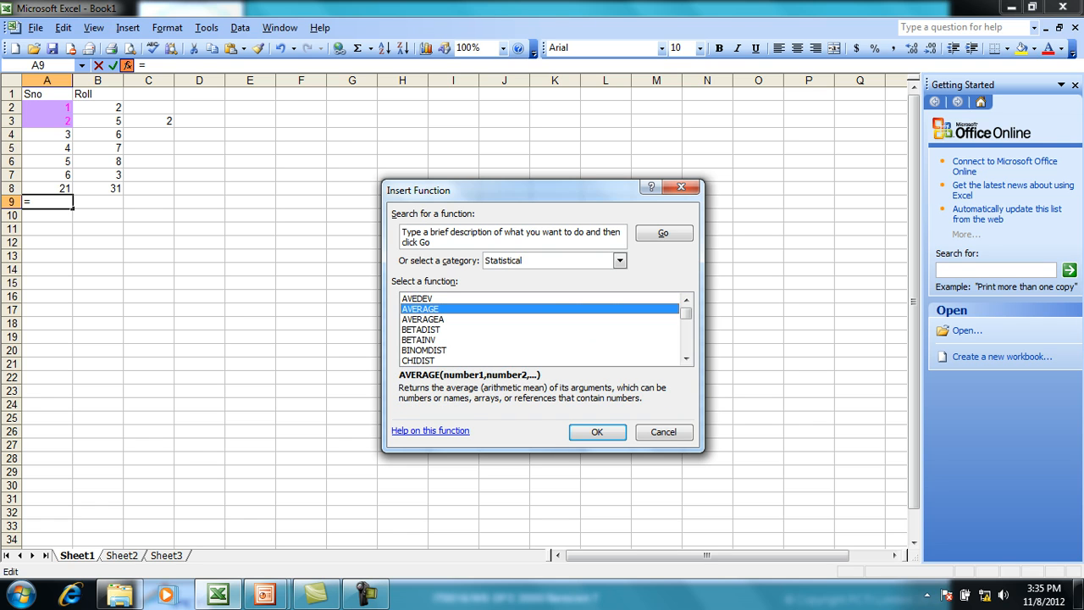
pyautogui.press('Return')
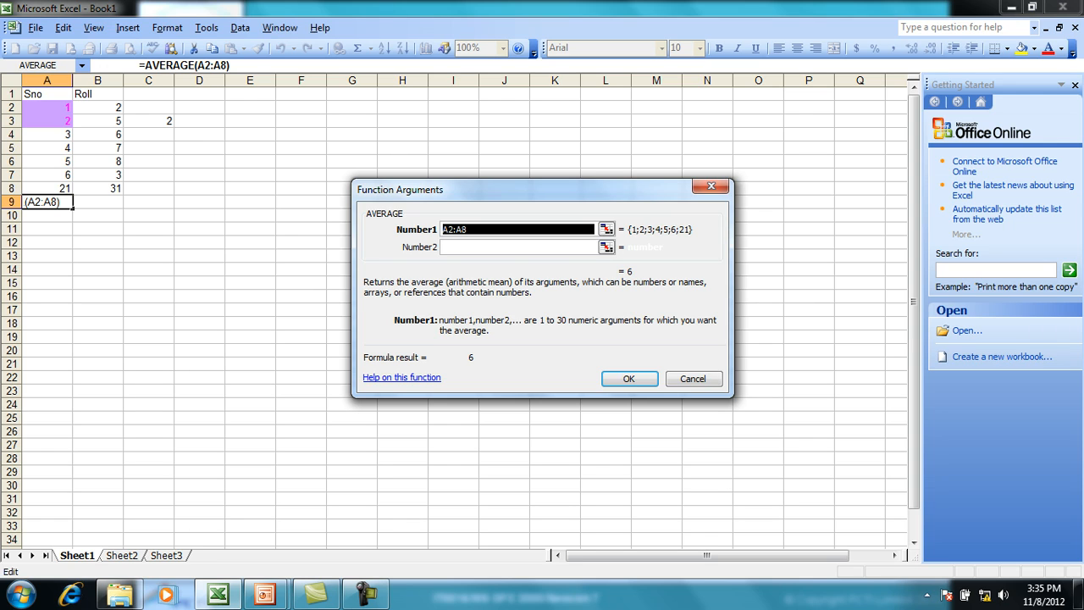
pyautogui.click(519, 247)
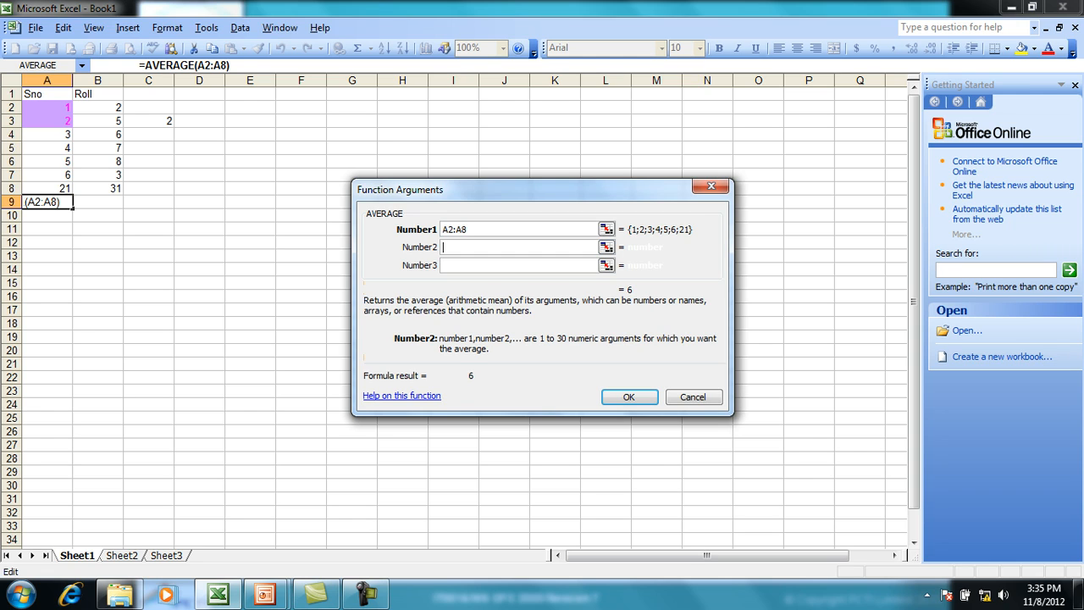
pyautogui.click(301, 243)
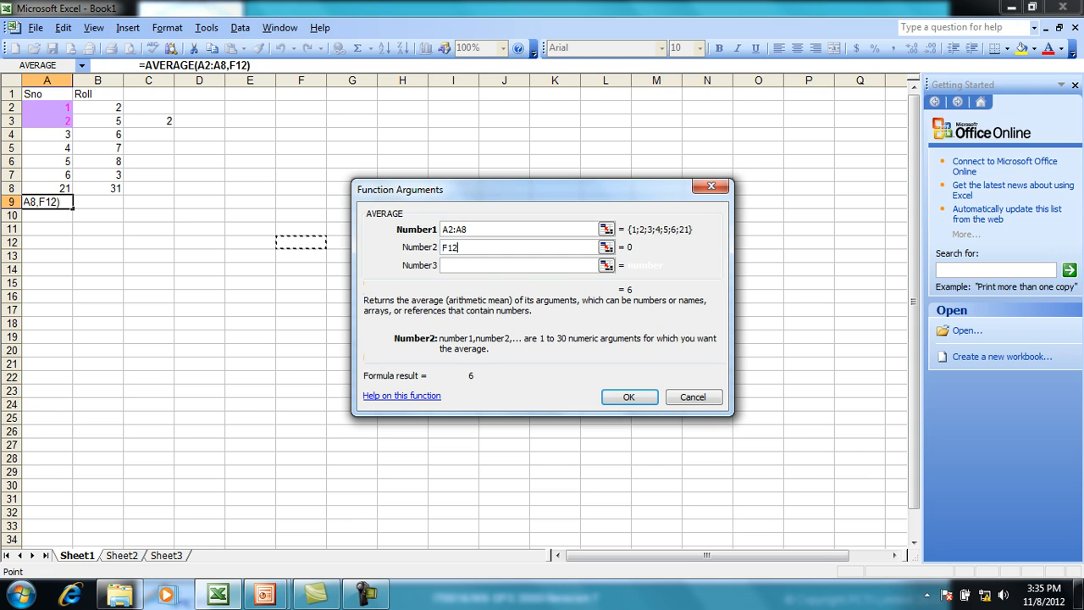
pyautogui.click(97, 215)
pyautogui.press('BackSpace')
pyautogui.press('BackSpace')
pyautogui.press('BackSpace')
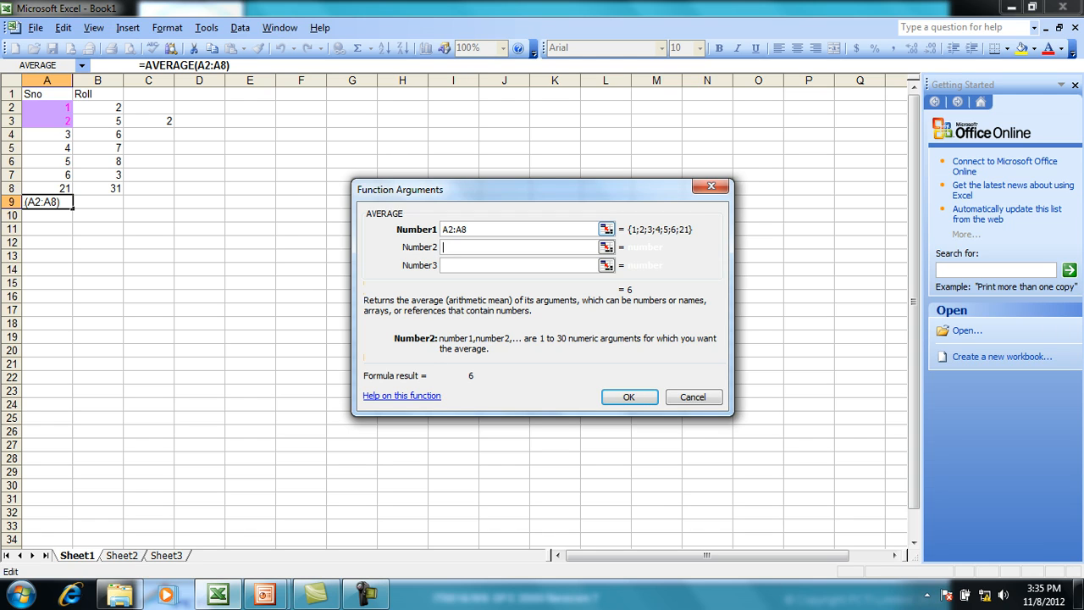
# Accept A2:A8 as the range to average in A9 and fill the formula across to B9.
pyautogui.press('Return')
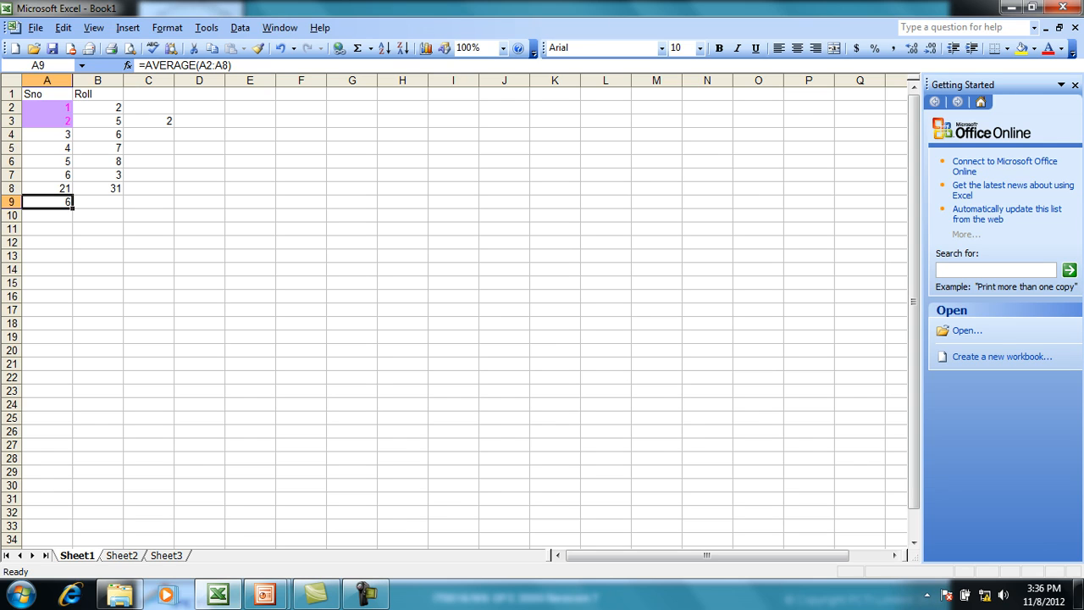
pyautogui.moveTo(73, 208); pyautogui.dragTo(122, 207)
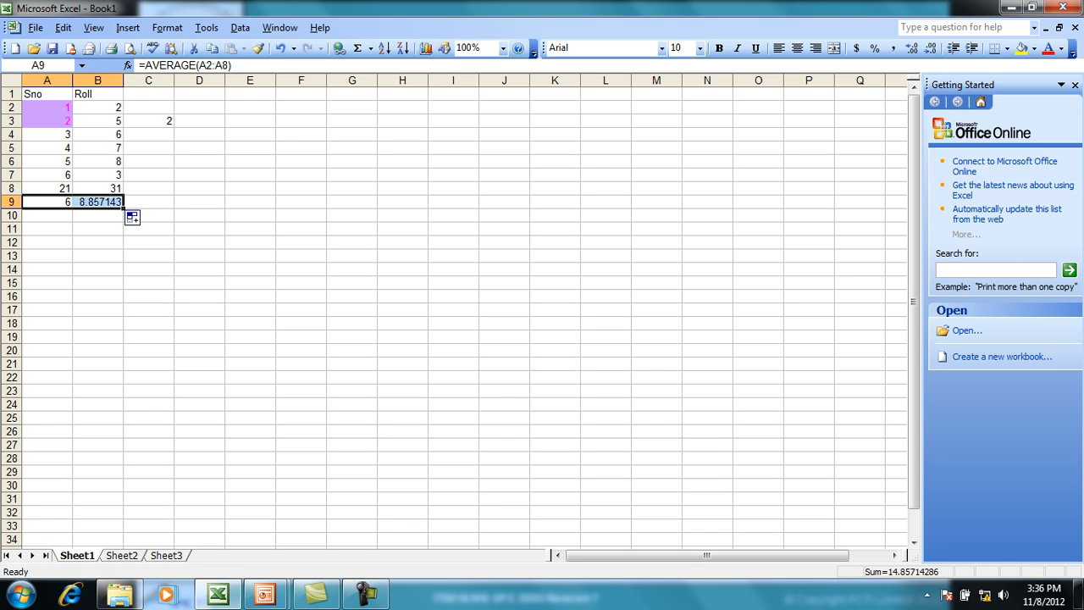
pyautogui.click(98, 202)
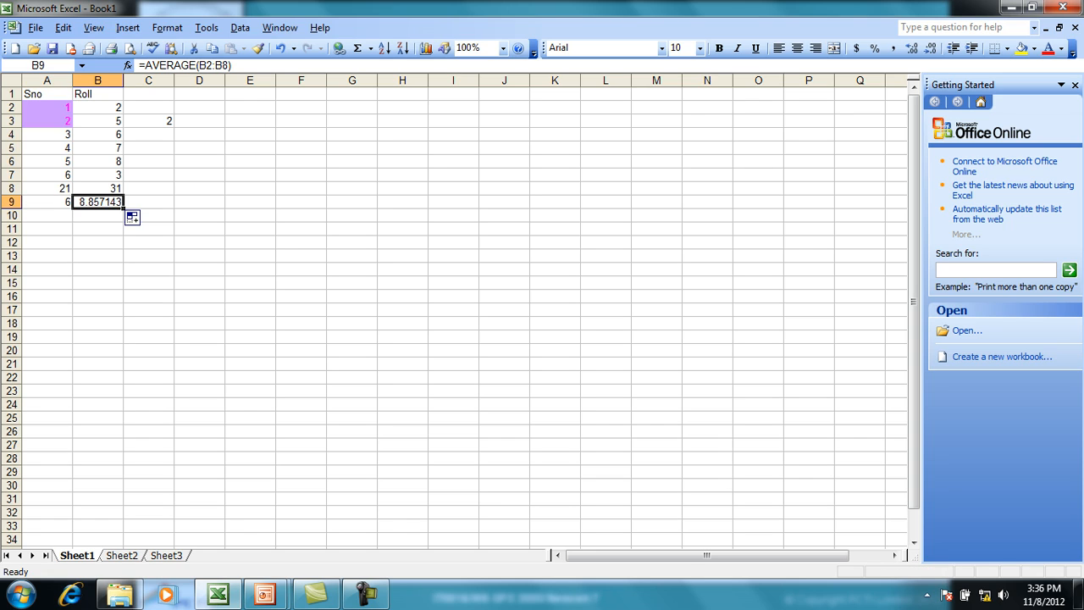
# Clear the stray value in C3 and enter the column heading "grade" in C1.
pyautogui.click(149, 121)
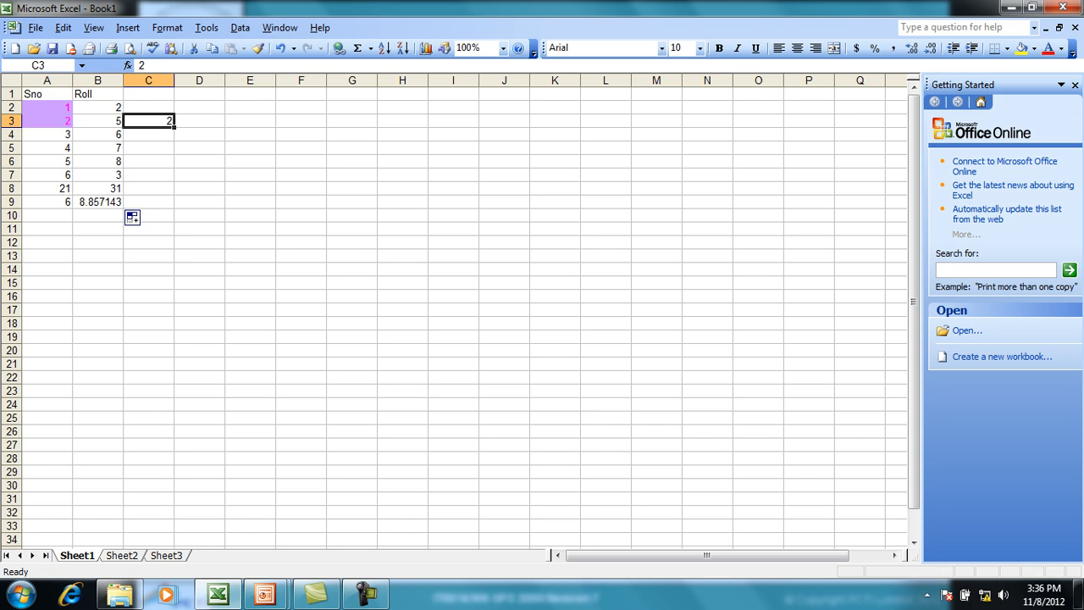
pyautogui.press('Delete')
pyautogui.click(149, 94)
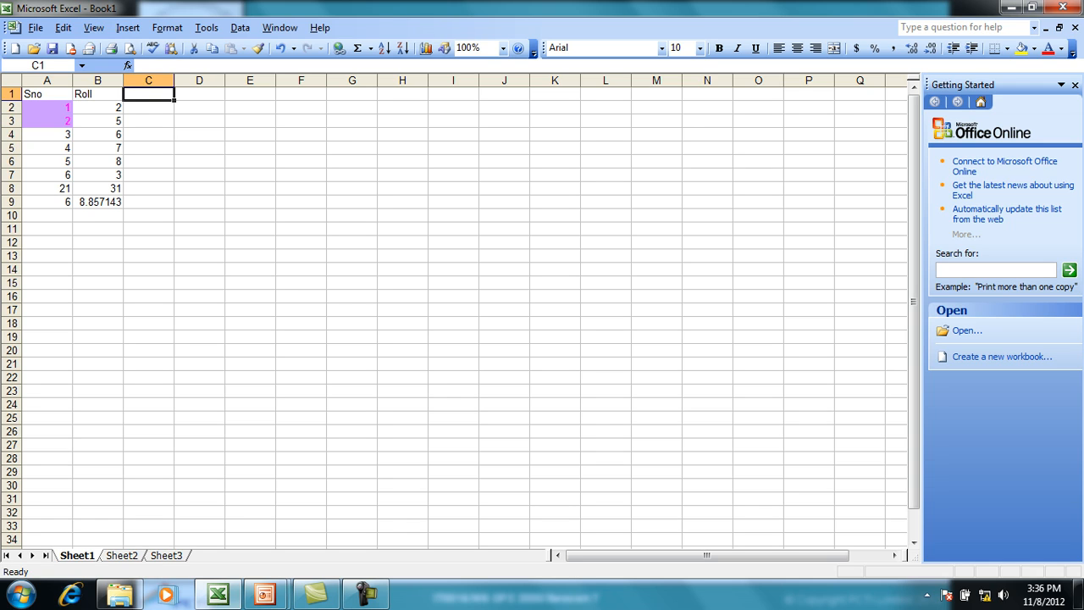
pyautogui.write('grade')
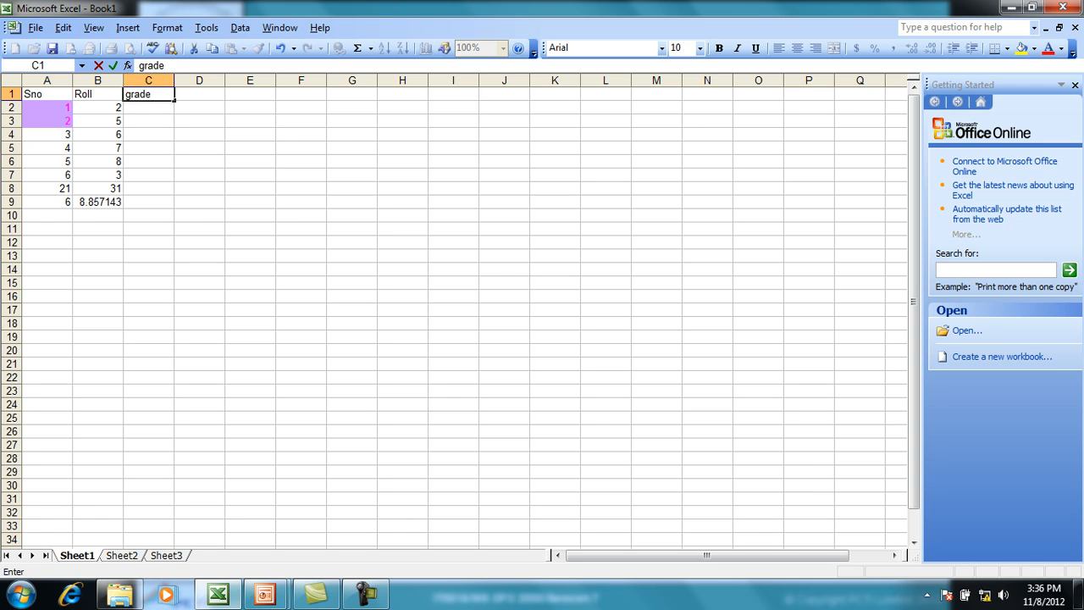
pyautogui.press('Return')
# Insert the IF function from the Logical category into cell C2.
pyautogui.click(167, 27)
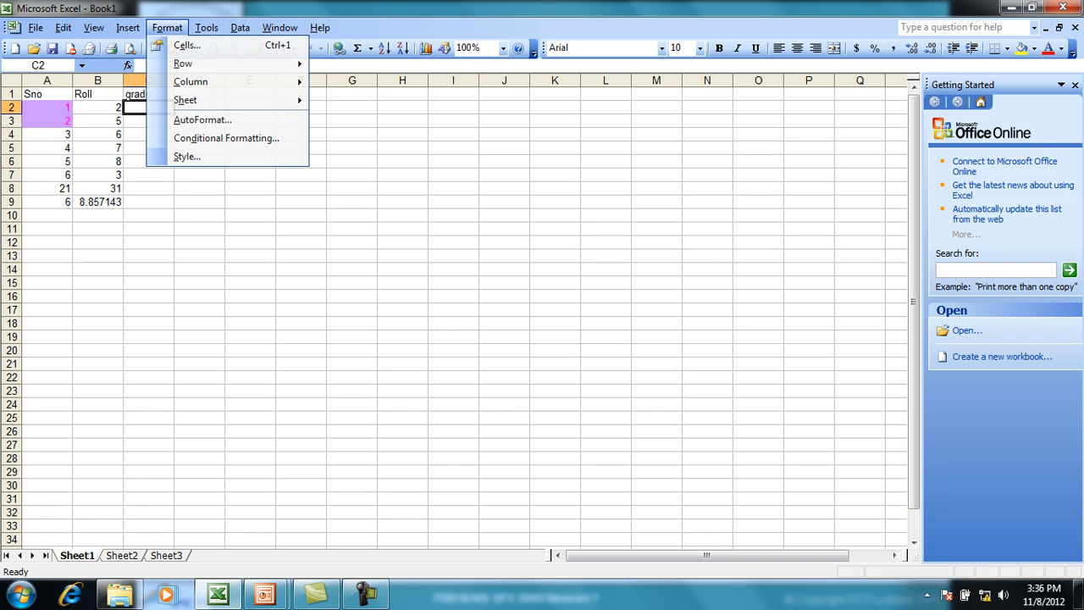
pyautogui.click(127, 27)
pyautogui.click(127, 27)
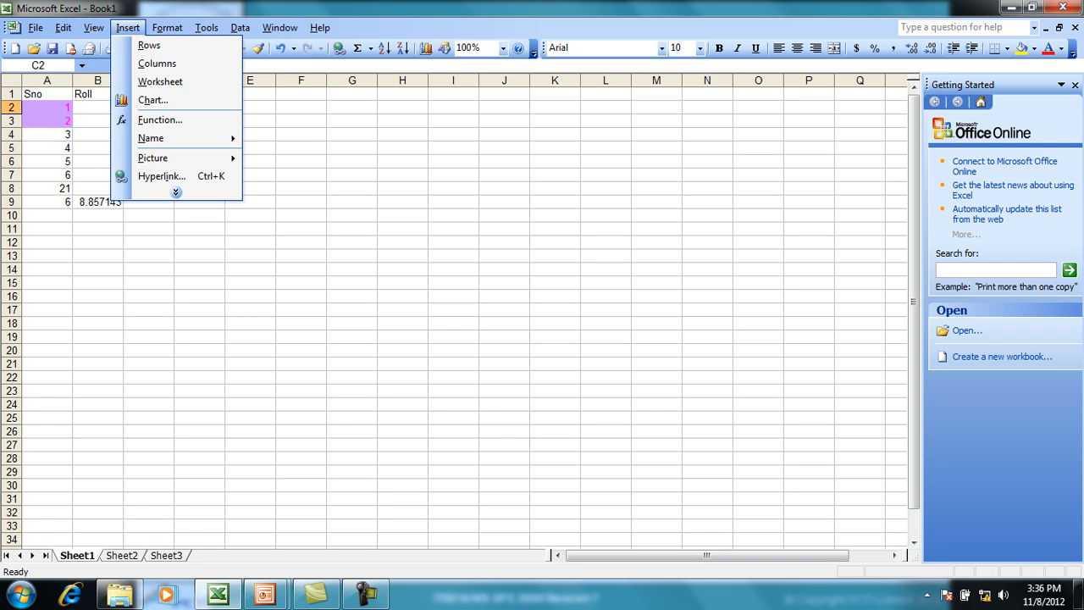
pyautogui.click(160, 119)
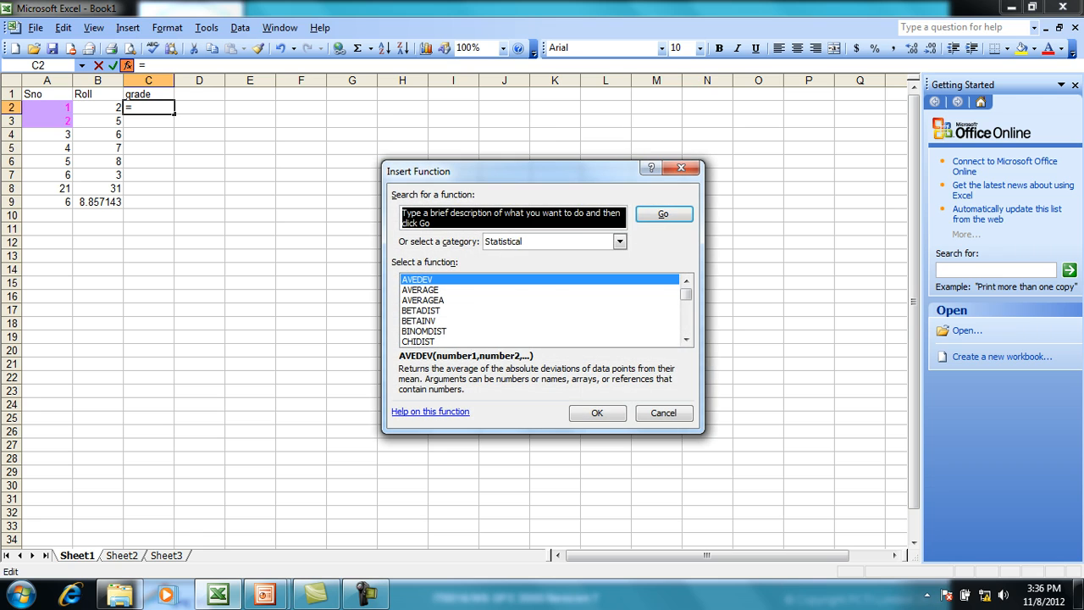
pyautogui.click(620, 242)
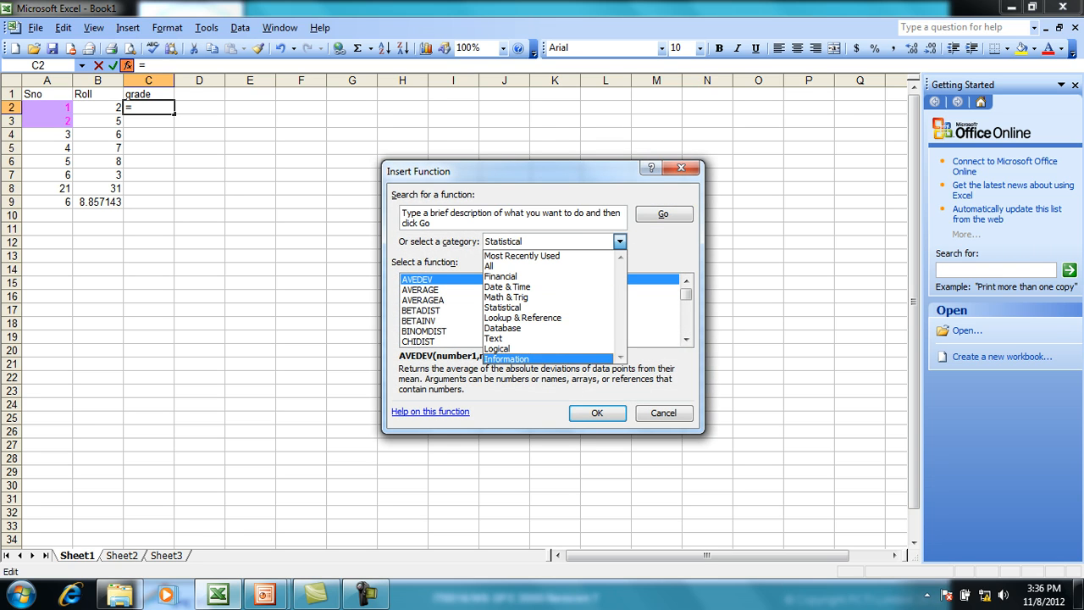
pyautogui.click(500, 338)
pyautogui.click(620, 243)
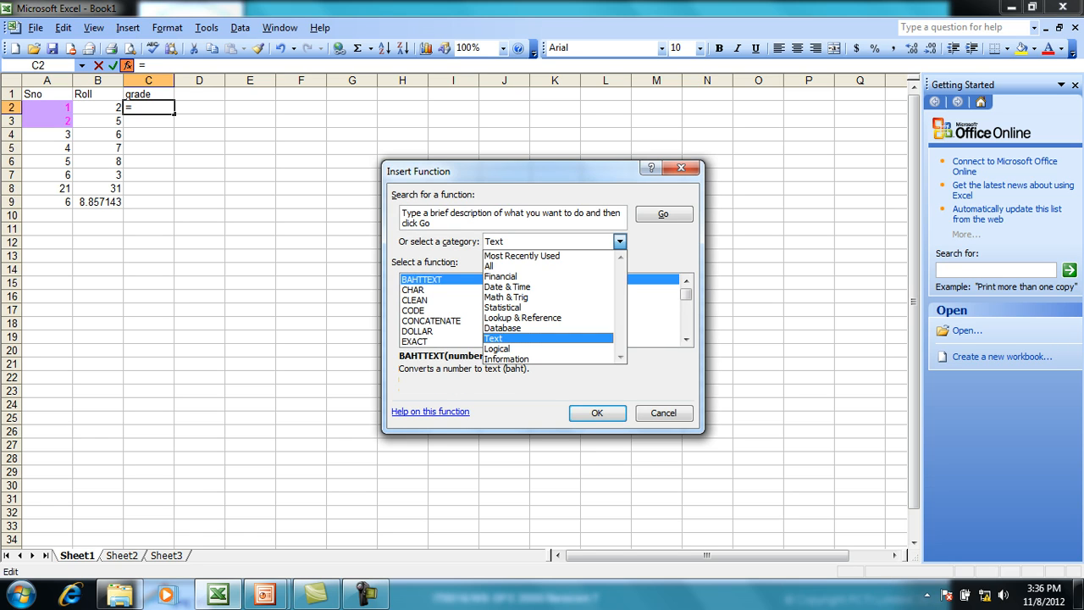
pyautogui.click(502, 348)
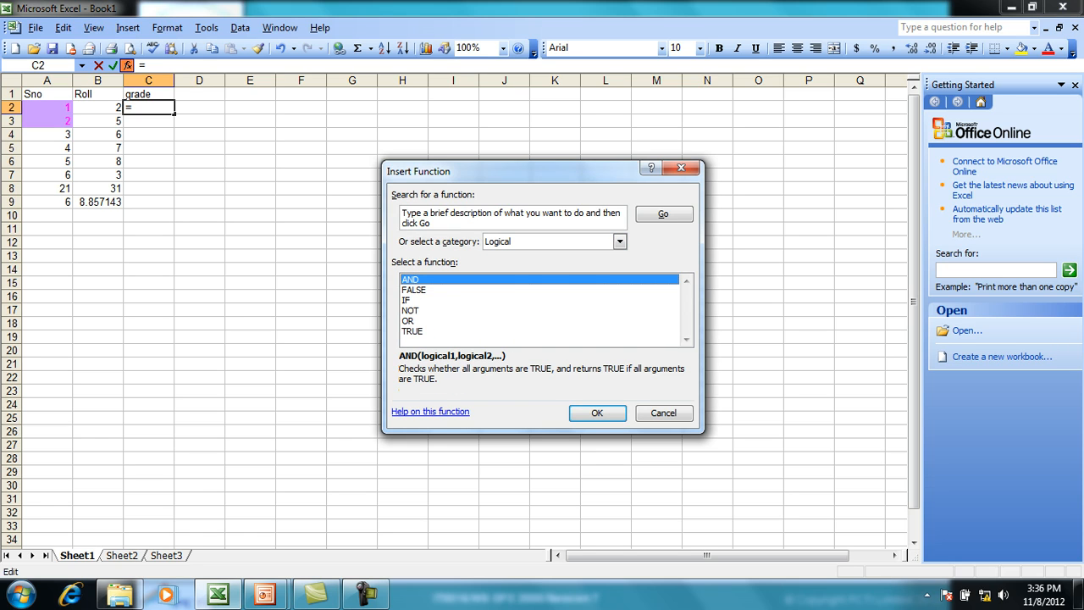
pyautogui.click(406, 301)
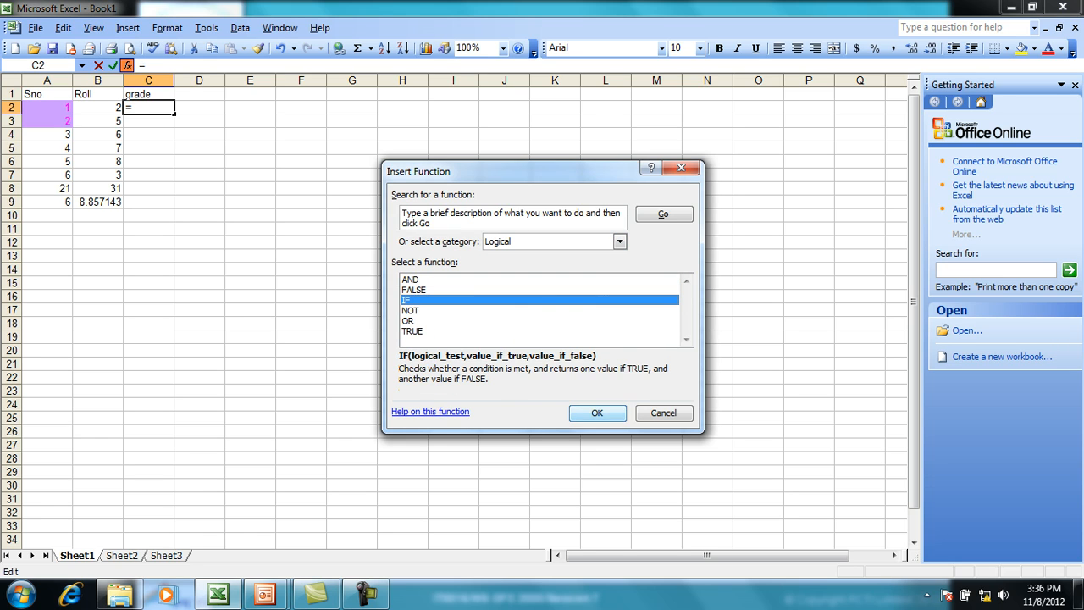
pyautogui.click(597, 414)
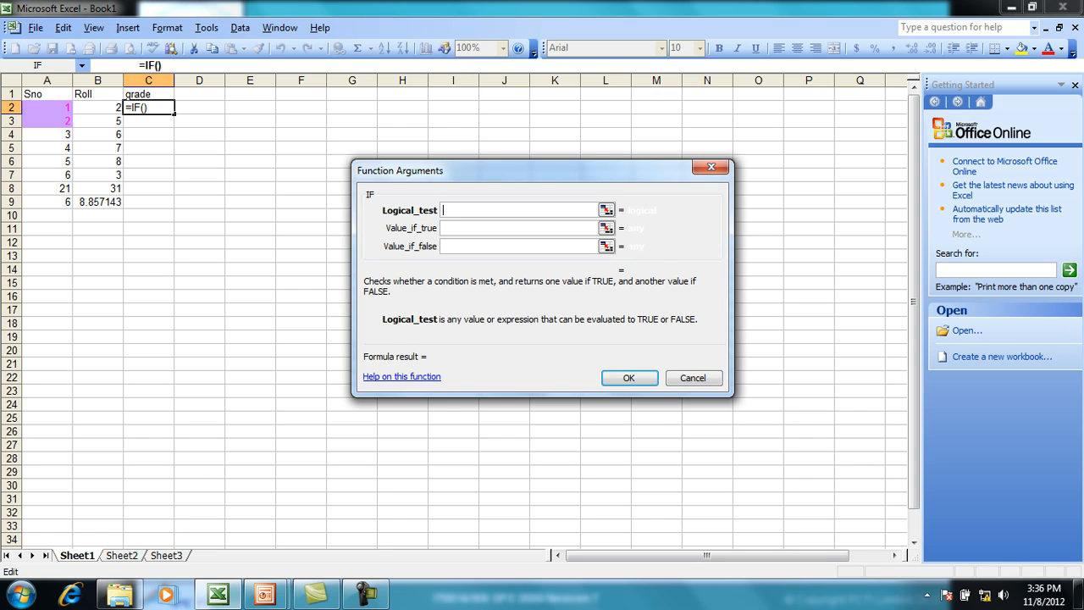
# Set the IF arguments to test B2<7, returning "B" if true and "A" if false, and accept the formula.
pyautogui.click(99, 108)
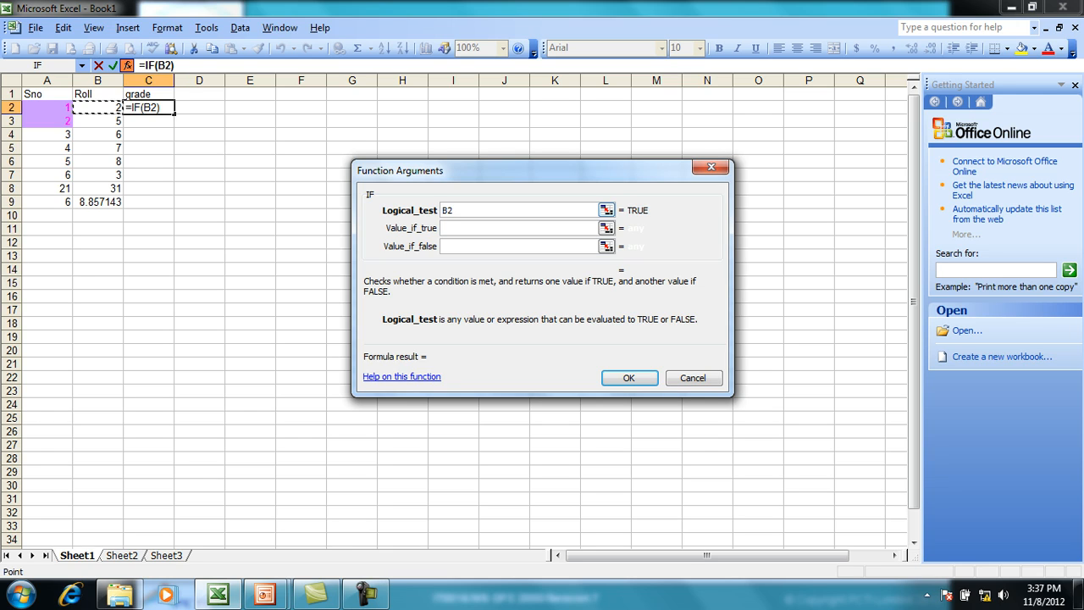
pyautogui.write('<7')
pyautogui.press('Tab')
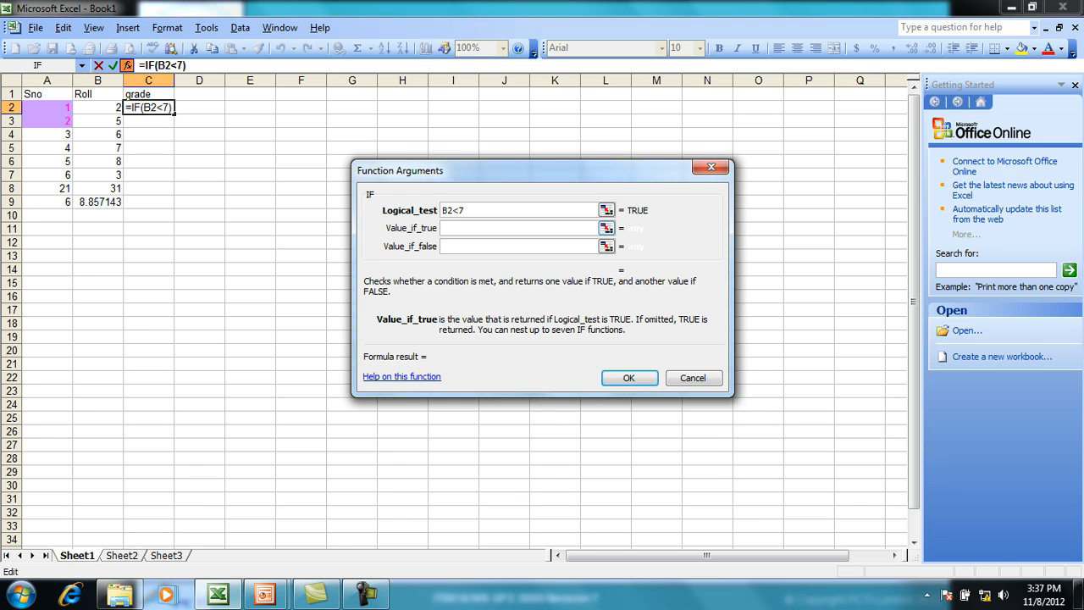
pyautogui.write('B')
pyautogui.press('Tab')
pyautogui.write('A')
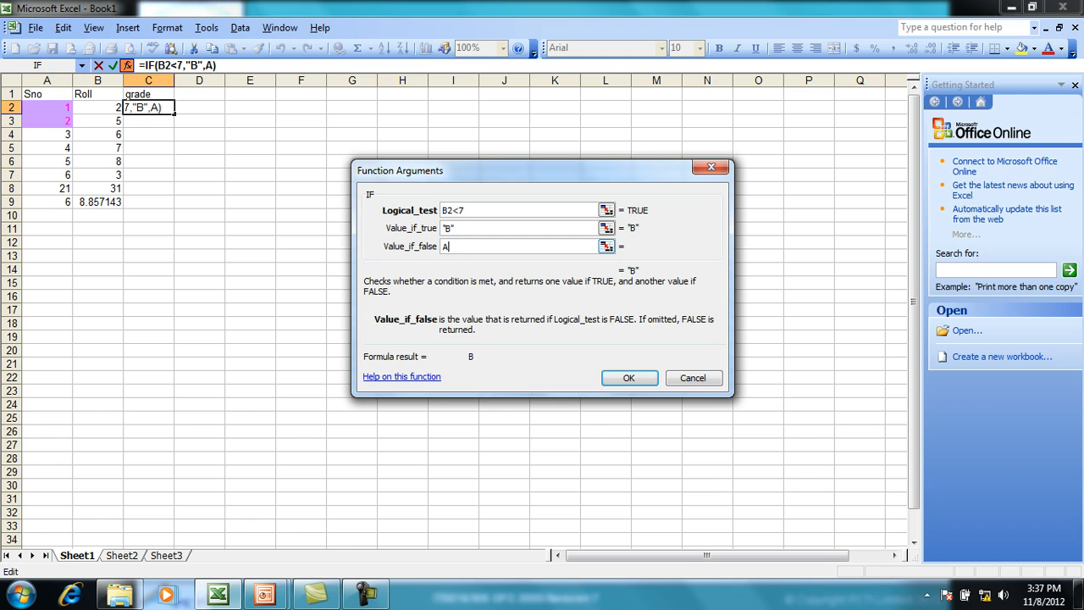
pyautogui.press('Tab')
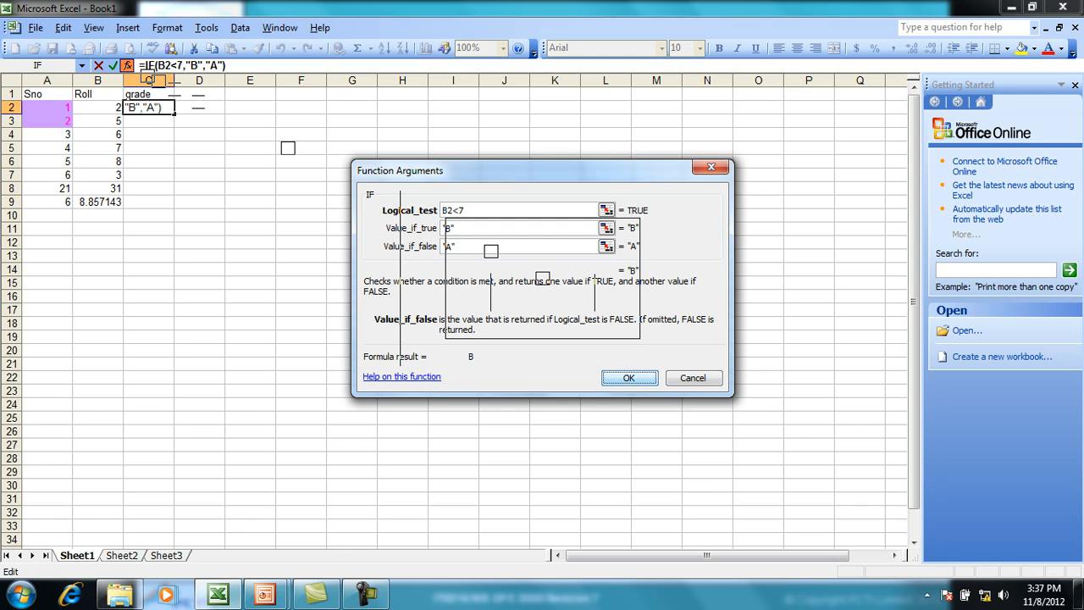
pyautogui.press('Return')
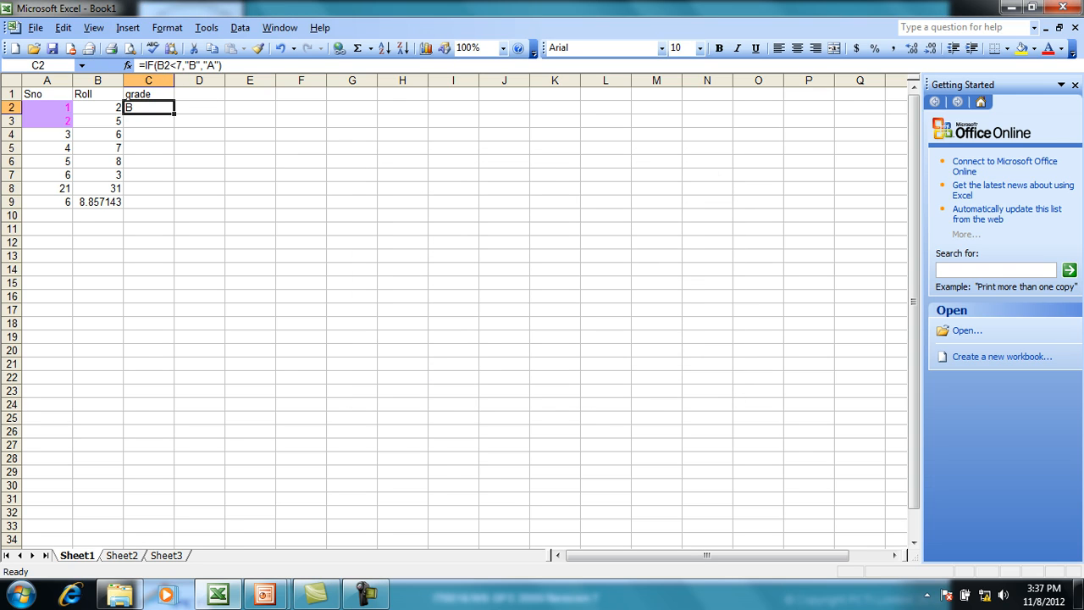
# Fill the grade formula from C2 down to C8.
pyautogui.moveTo(174, 114); pyautogui.dragTo(174, 193)
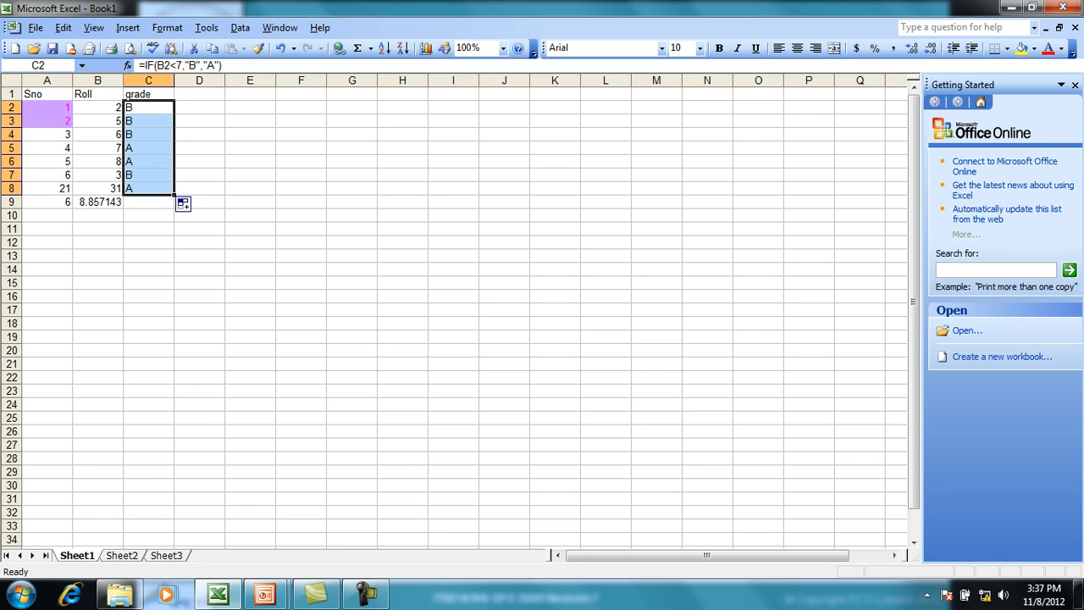
pyautogui.click(148, 108)
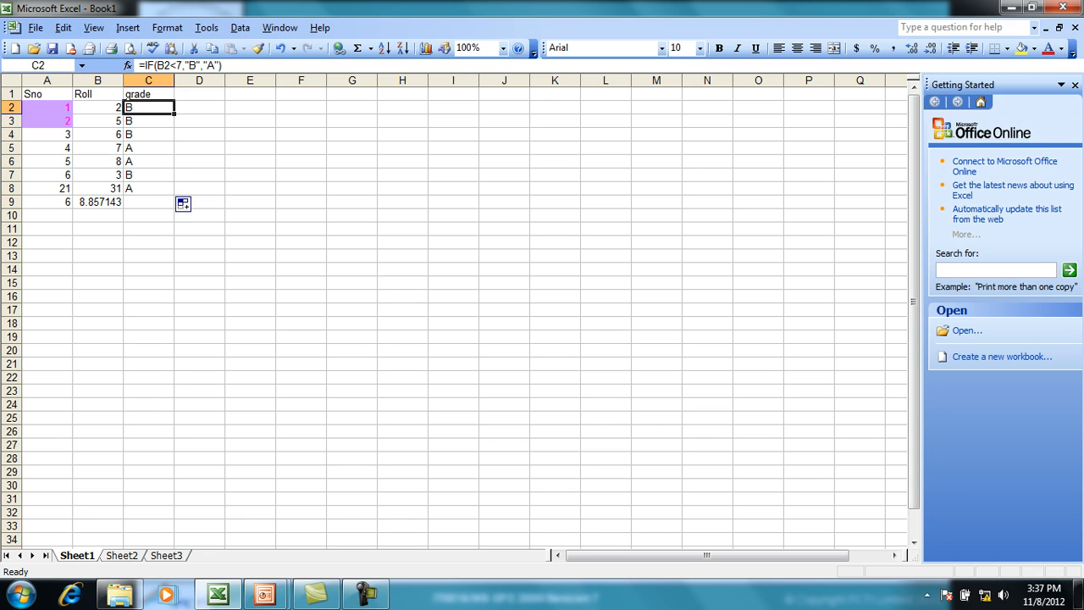
pyautogui.click(149, 202)
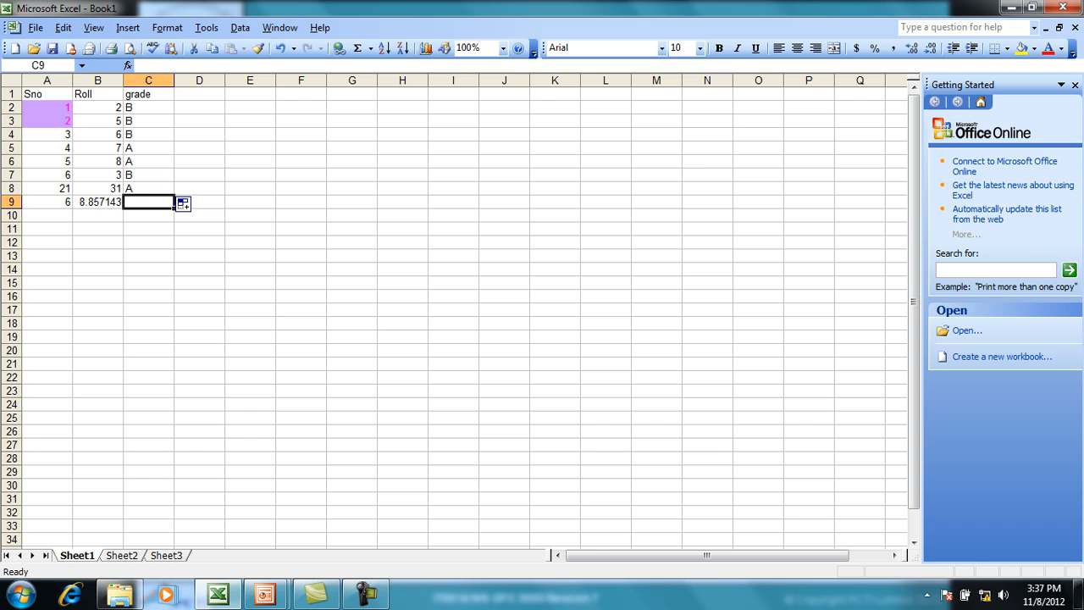
# Start inserting a function in cell B10 and look through the Math & Trig category for a counting function.
pyautogui.click(97, 215)
pyautogui.click(167, 28)
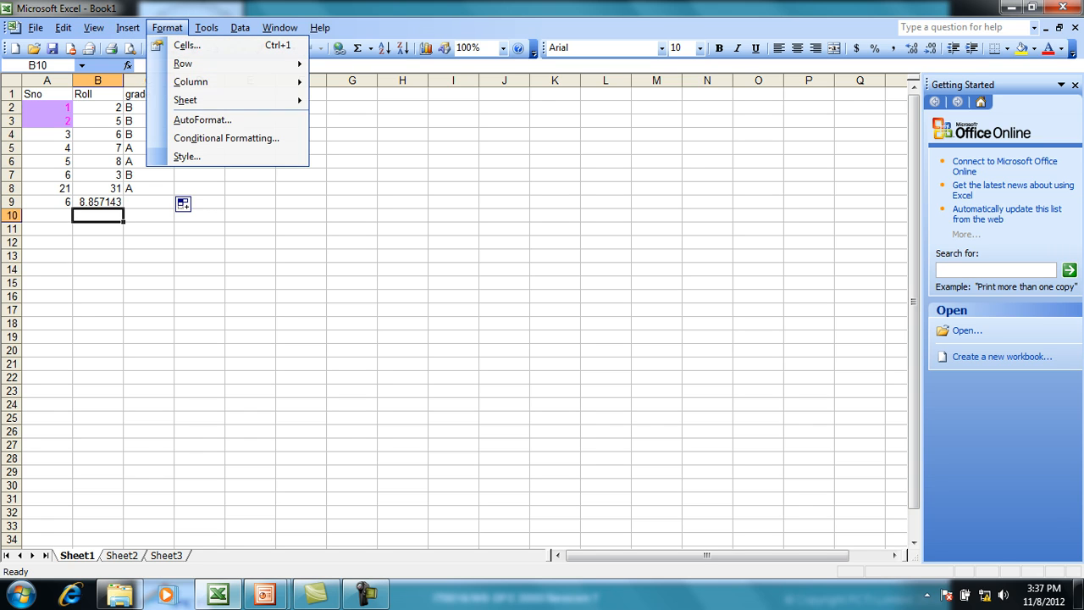
pyautogui.moveTo(128, 28)
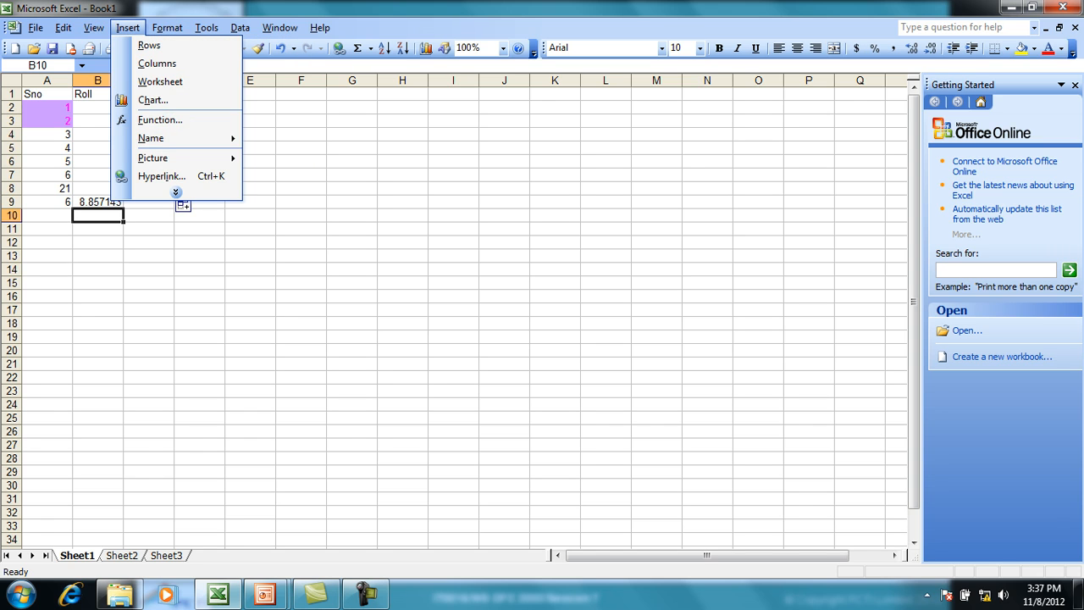
pyautogui.click(160, 119)
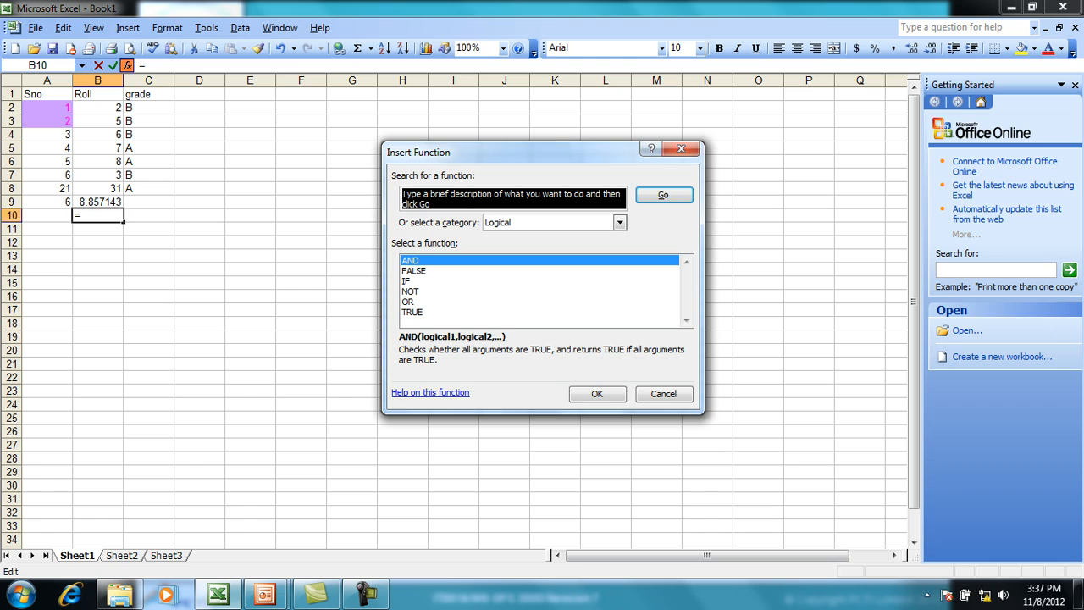
pyautogui.click(620, 223)
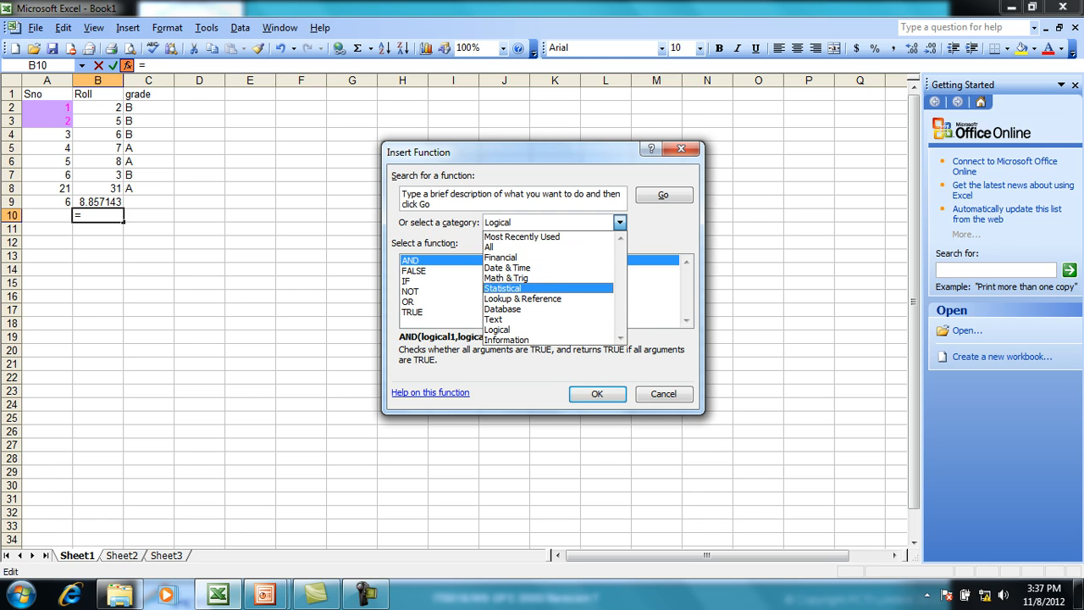
pyautogui.click(507, 278)
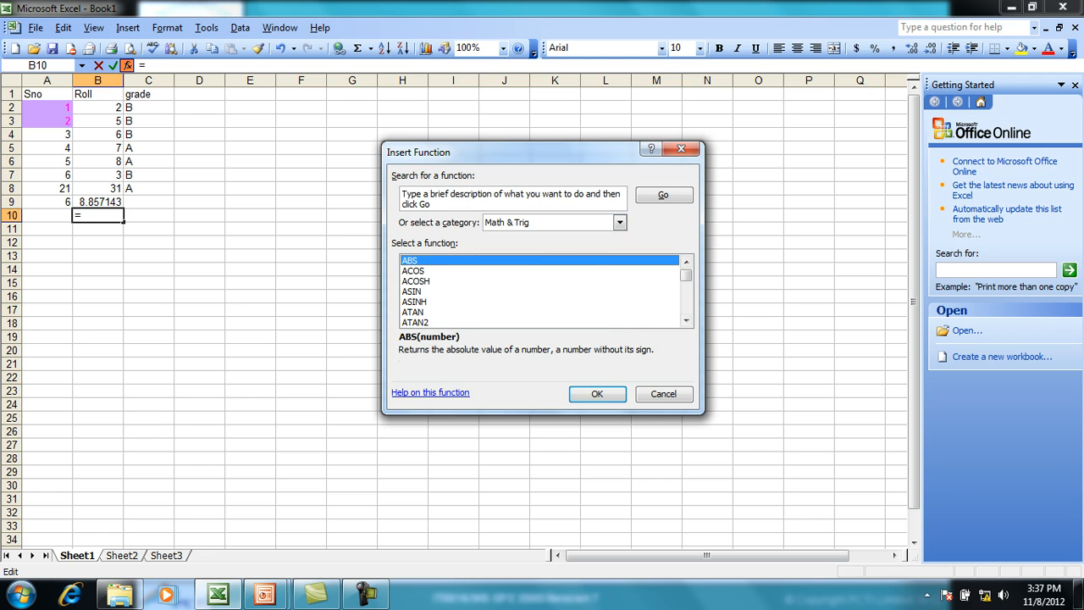
pyautogui.press('c')
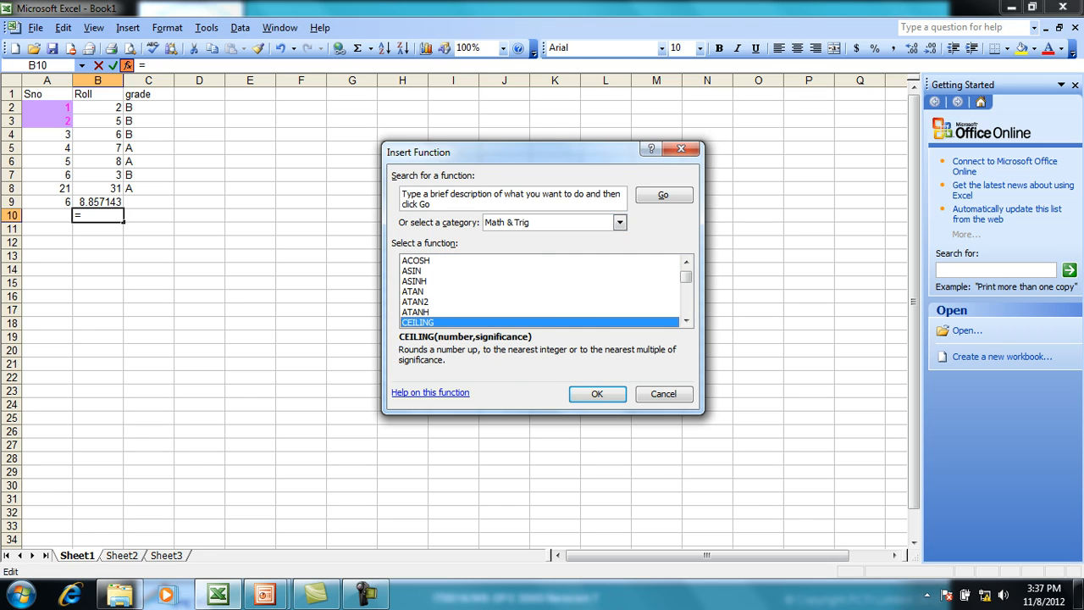
pyautogui.click(686, 320)
pyautogui.click(686, 320)
pyautogui.click(686, 320)
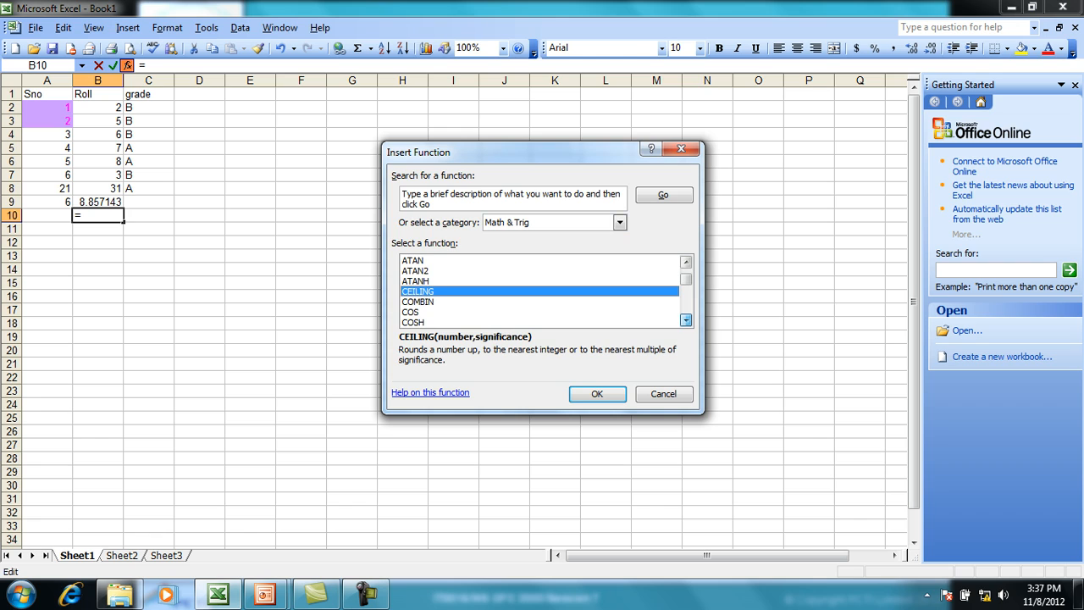
pyautogui.click(686, 261)
pyautogui.click(686, 261)
pyautogui.click(686, 261)
pyautogui.click(686, 260)
pyautogui.click(686, 261)
pyautogui.click(686, 261)
# Insert the COUNTIF function into cell B10 from the list of all functions.
pyautogui.click(619, 223)
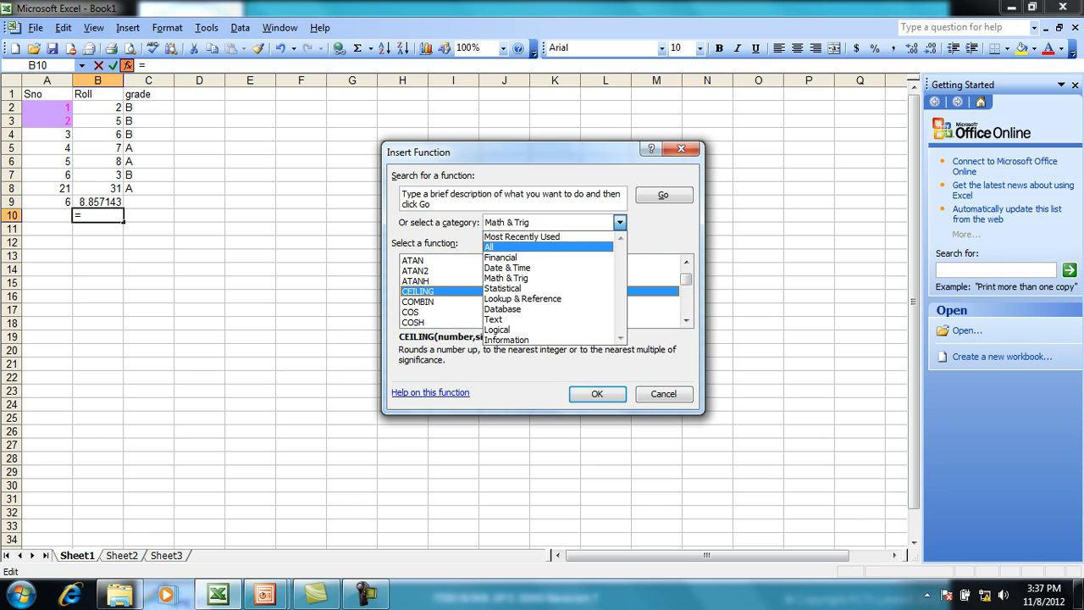
pyautogui.click(542, 247)
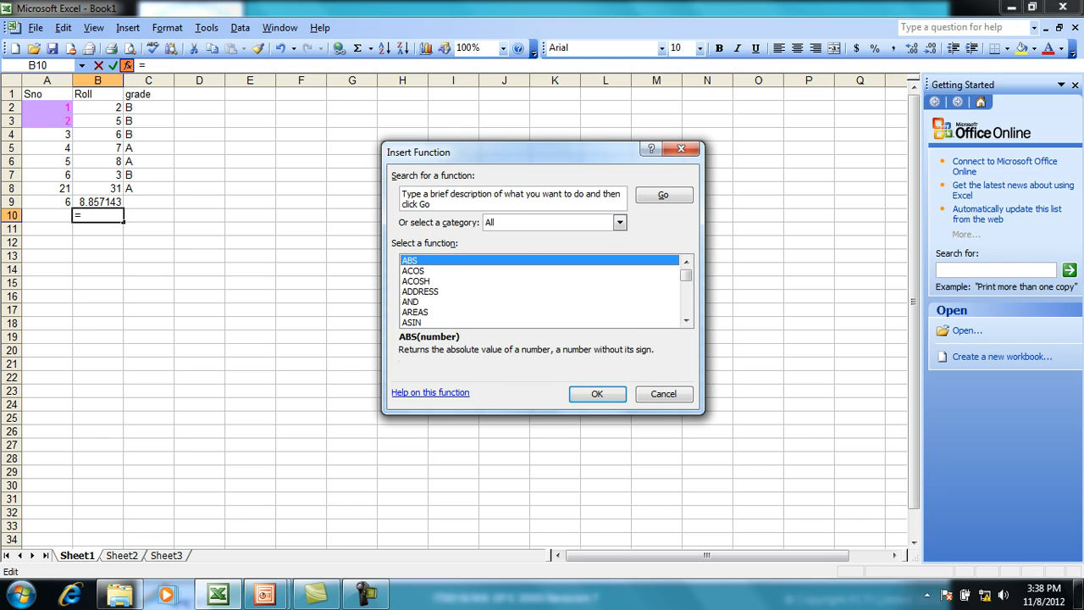
pyautogui.press('c')
pyautogui.click(686, 320)
pyautogui.click(686, 320)
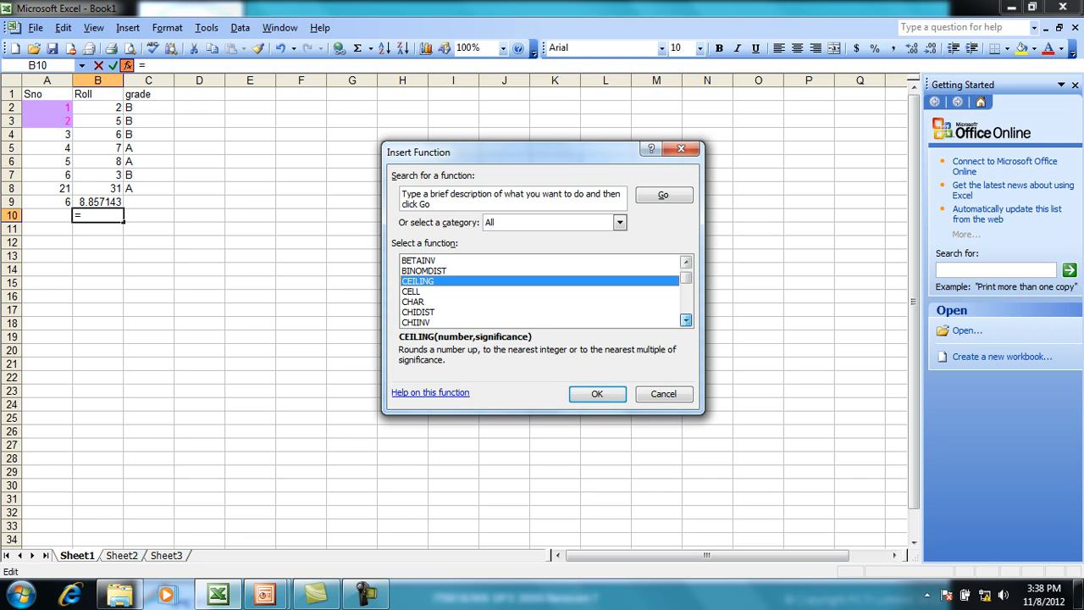
pyautogui.click(686, 320)
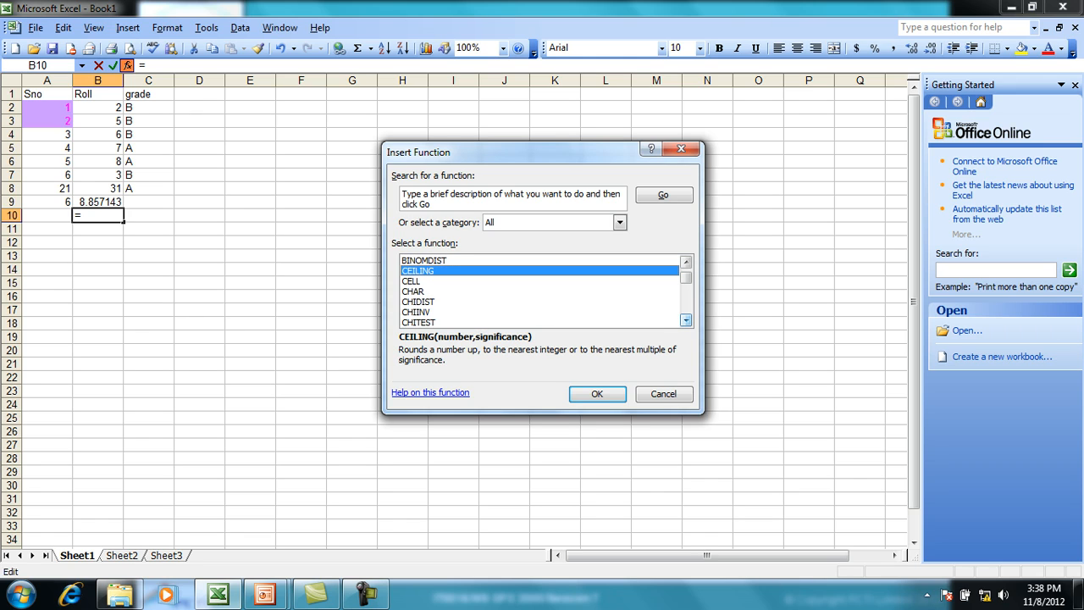
pyautogui.click(686, 320)
pyautogui.click(686, 320)
pyautogui.click(686, 320)
pyautogui.click(686, 320)
pyautogui.click(686, 320)
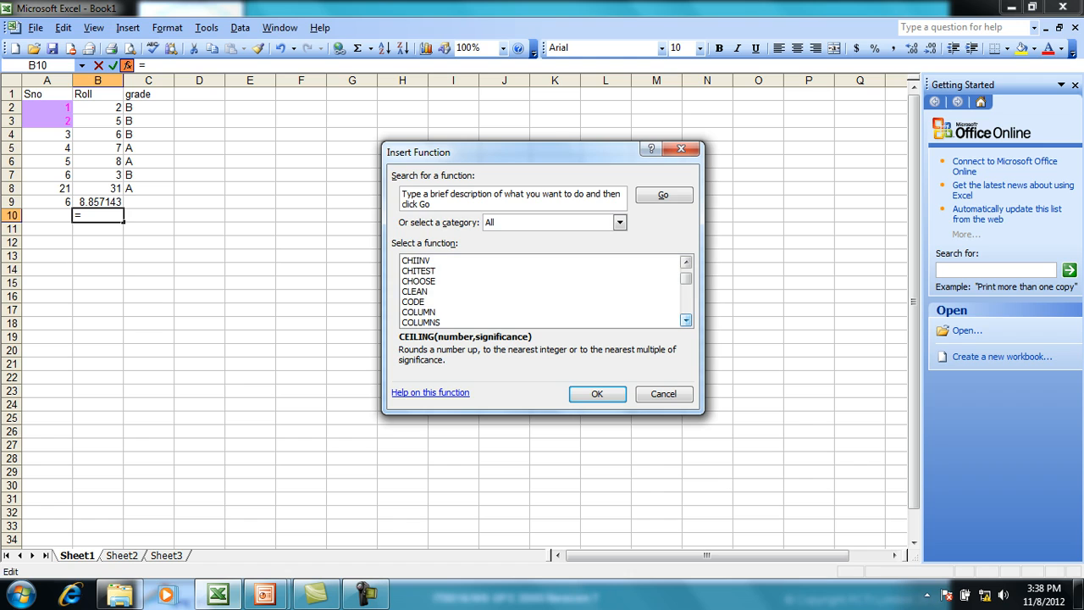
pyautogui.click(686, 320)
pyautogui.click(686, 320)
pyautogui.click(686, 321)
pyautogui.click(686, 320)
pyautogui.click(686, 320)
pyautogui.click(686, 320)
pyautogui.click(686, 320)
pyautogui.click(686, 321)
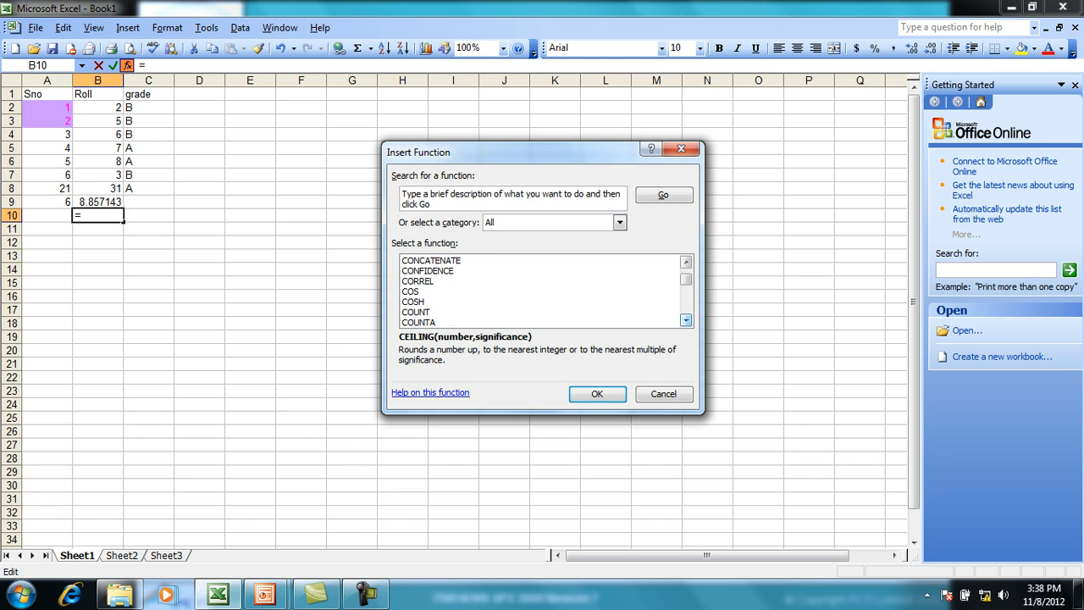
pyautogui.click(686, 320)
pyautogui.click(686, 320)
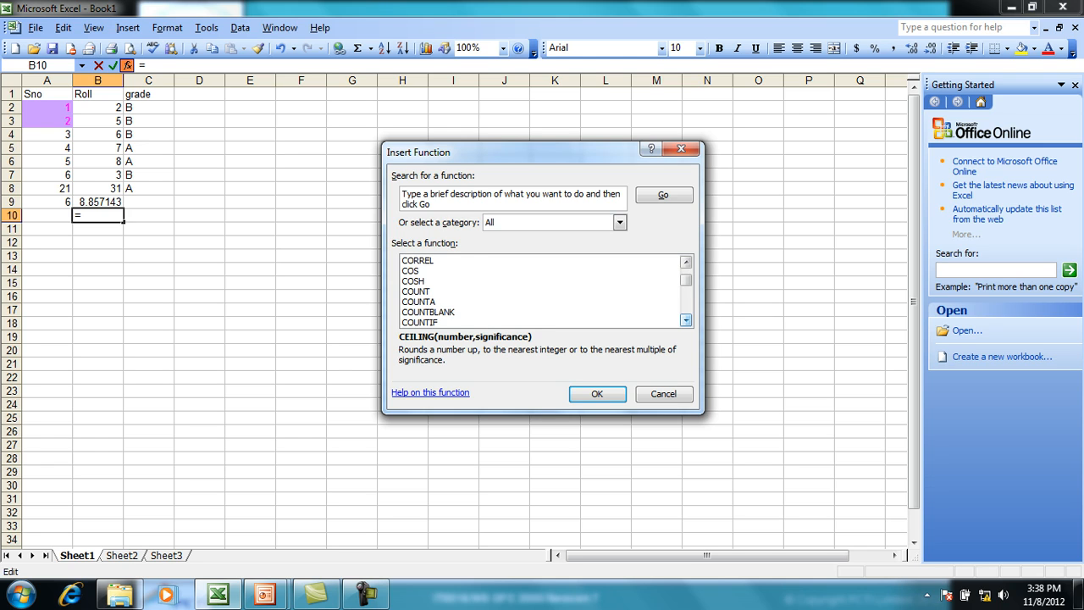
pyautogui.click(420, 322)
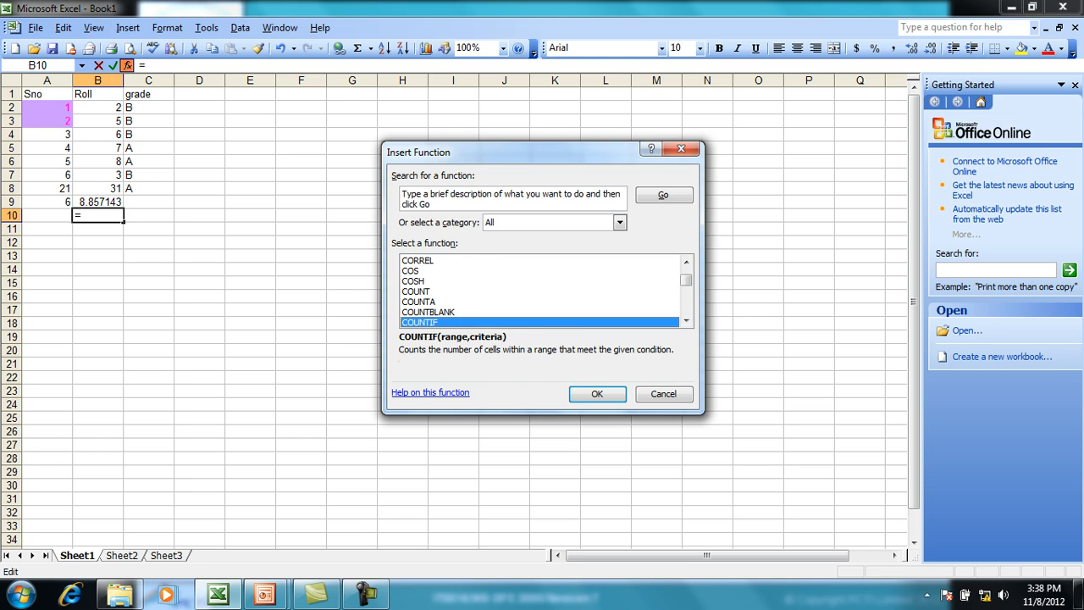
pyautogui.click(597, 394)
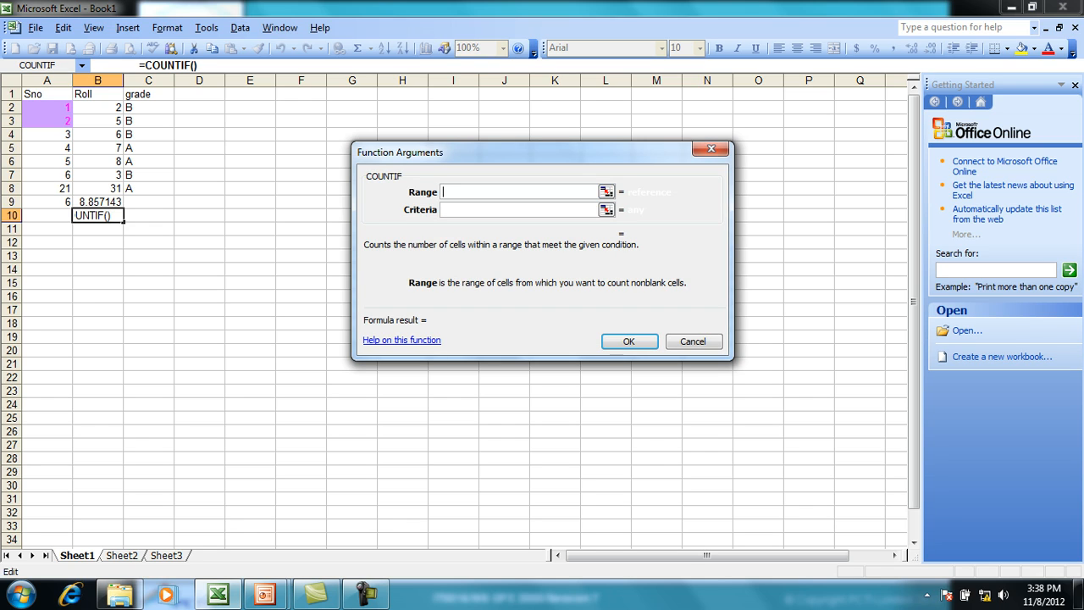
# Try to accept the COUNTIF formula with B2<7 as the range and the criteria left empty.
pyautogui.click(98, 107)
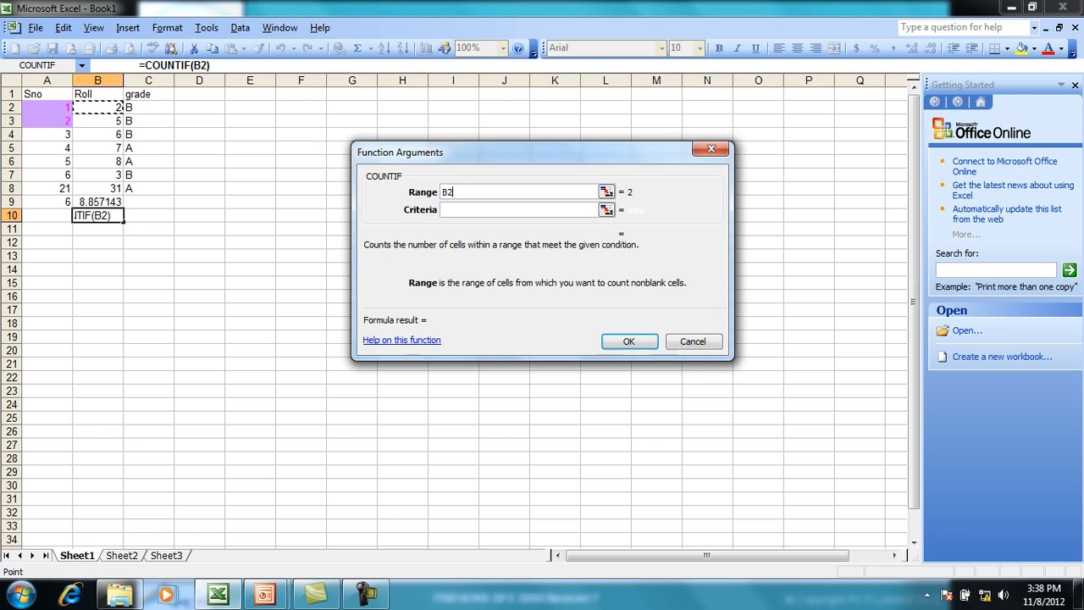
pyautogui.write('<7')
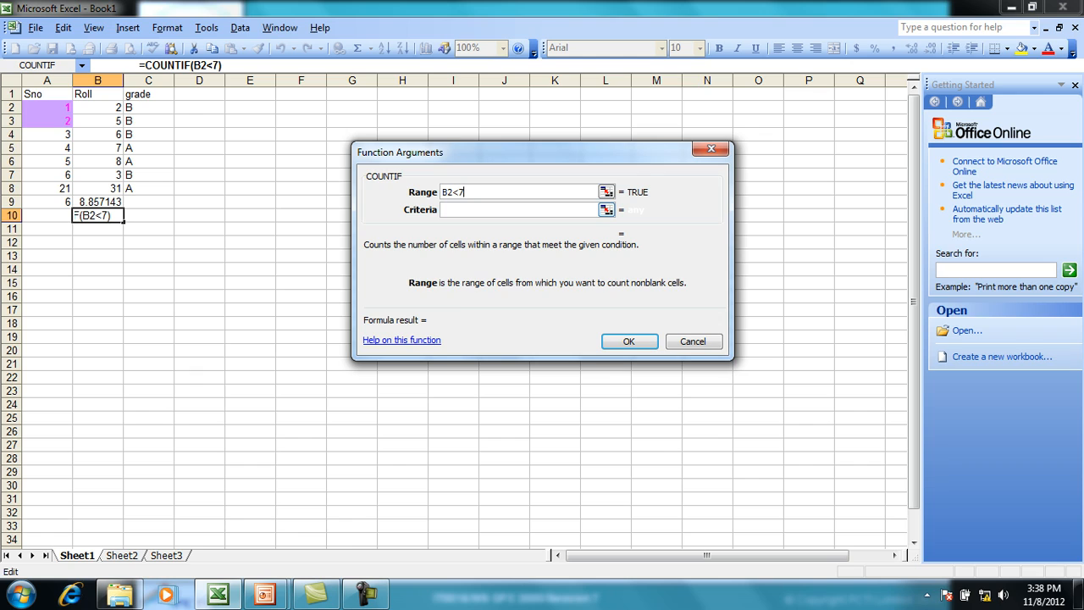
pyautogui.click(479, 210)
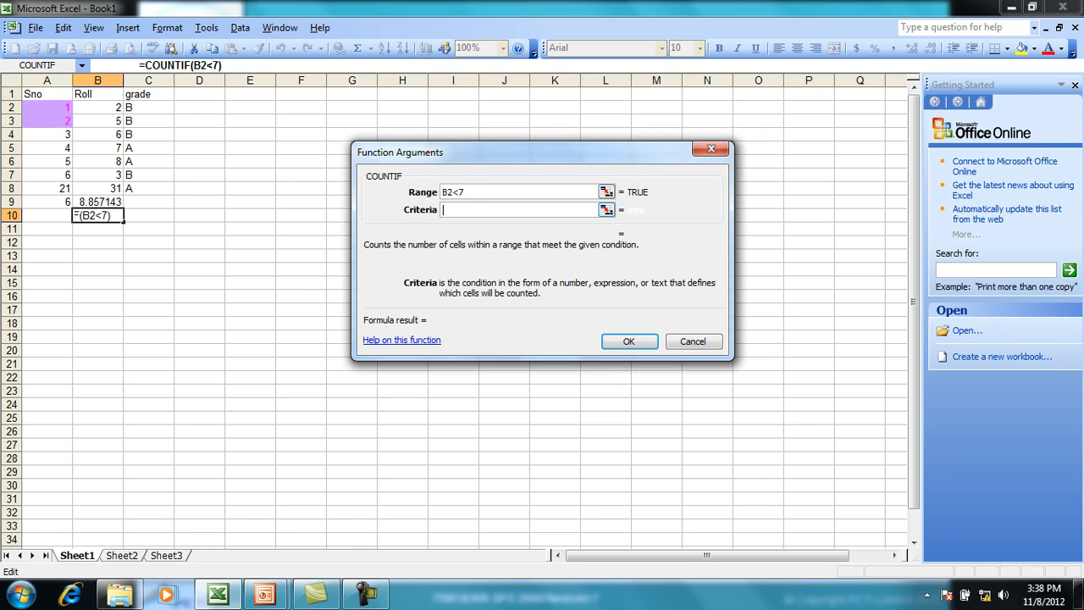
pyautogui.click(629, 341)
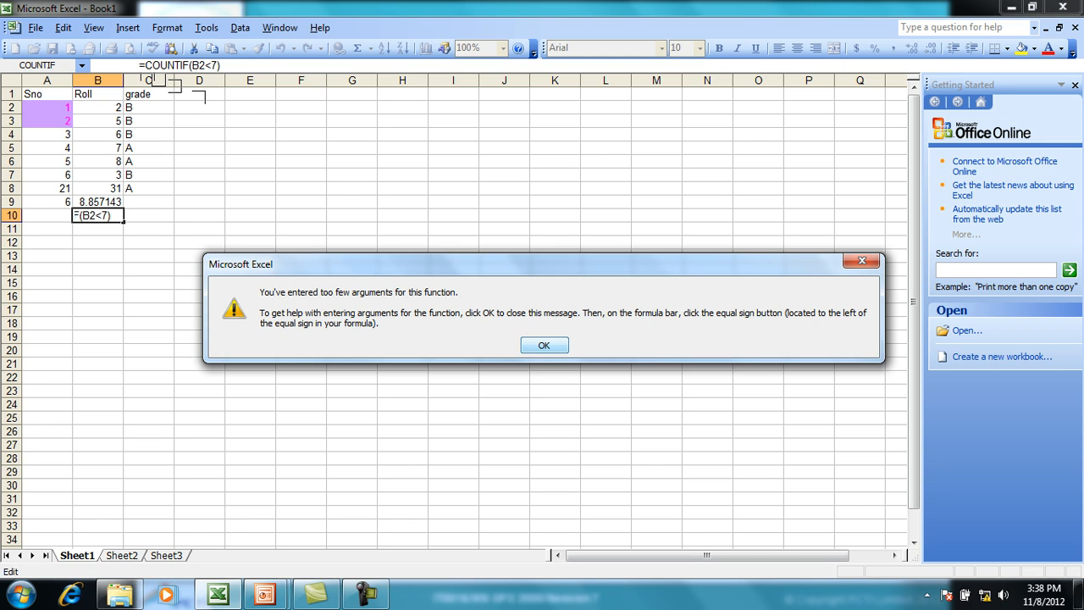
pyautogui.press('Return')
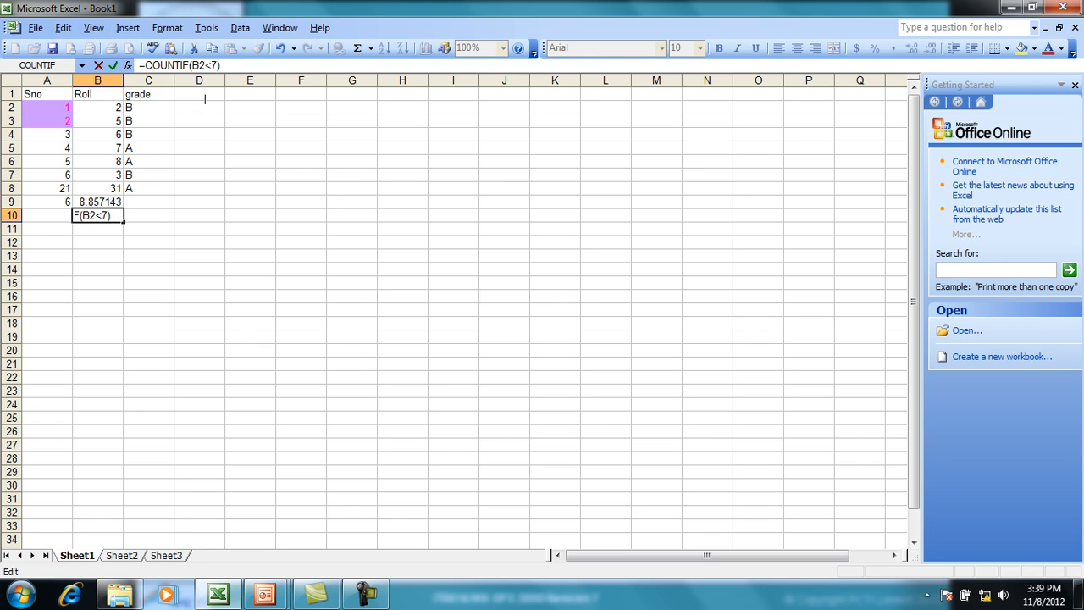
# Replace the COUNTIF arguments in B10 with the range B2:B8 and the criteria <7, and try to accept the formula.
pyautogui.press('BackSpace')
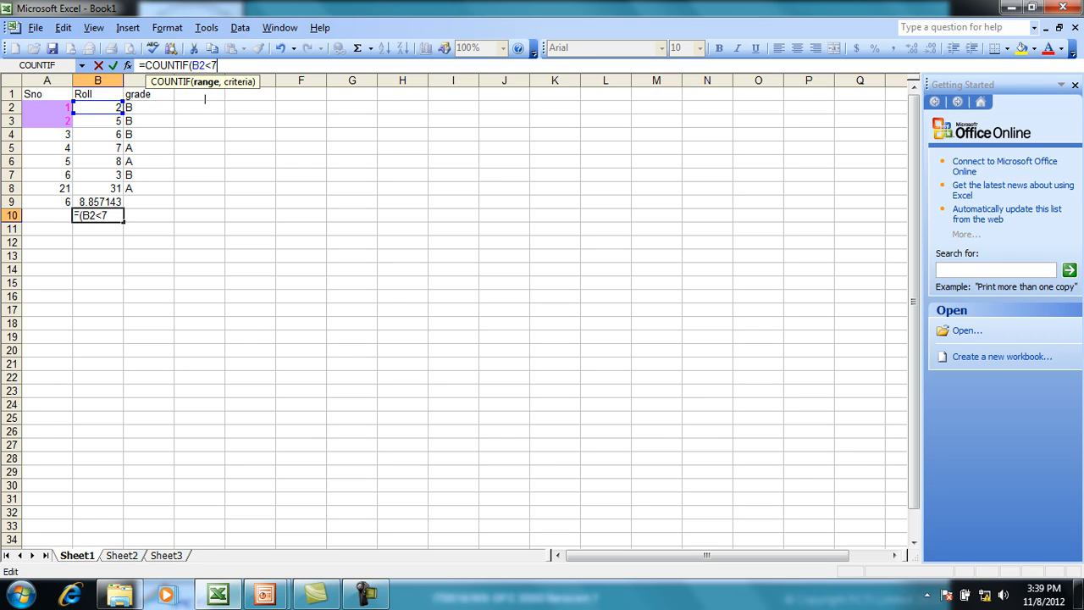
pyautogui.press('BackSpace')
pyautogui.press('BackSpace')
pyautogui.press('BackSpace')
pyautogui.press('BackSpace')
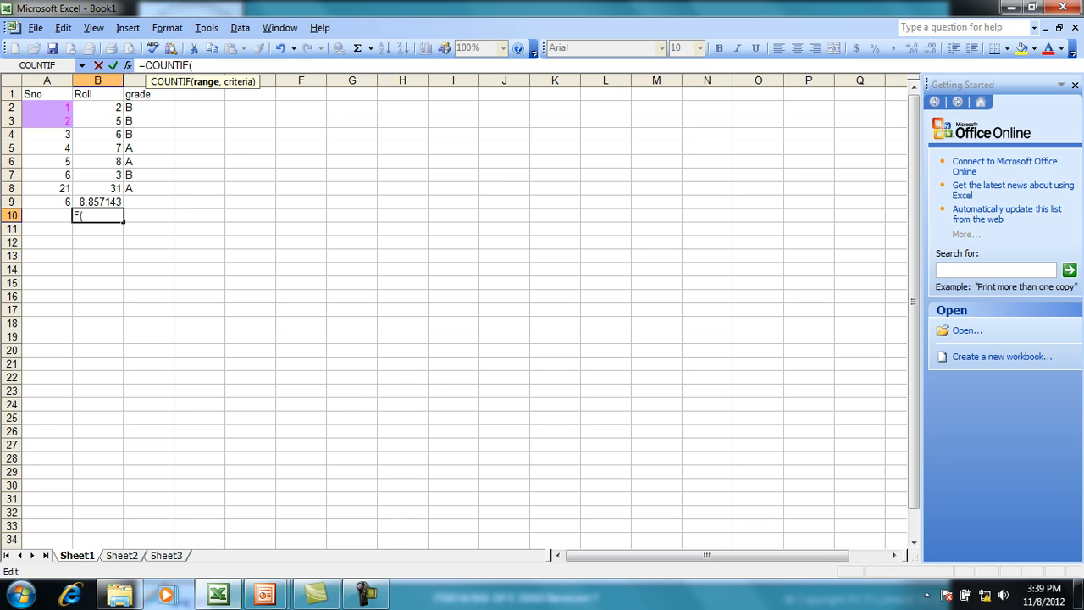
pyautogui.moveTo(97, 108); pyautogui.dragTo(99, 188)
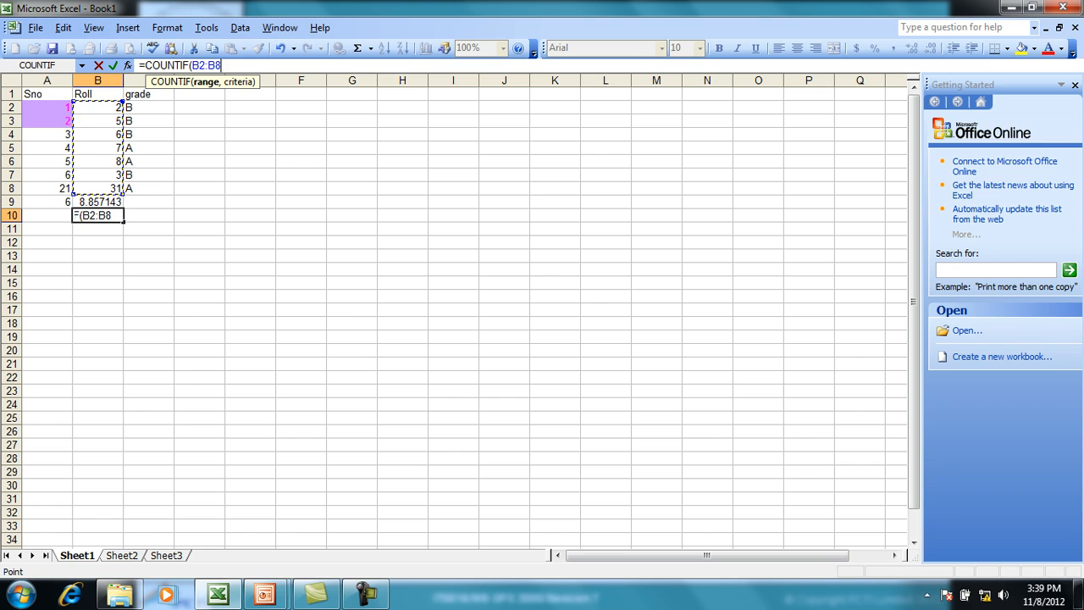
pyautogui.write(',<7)')
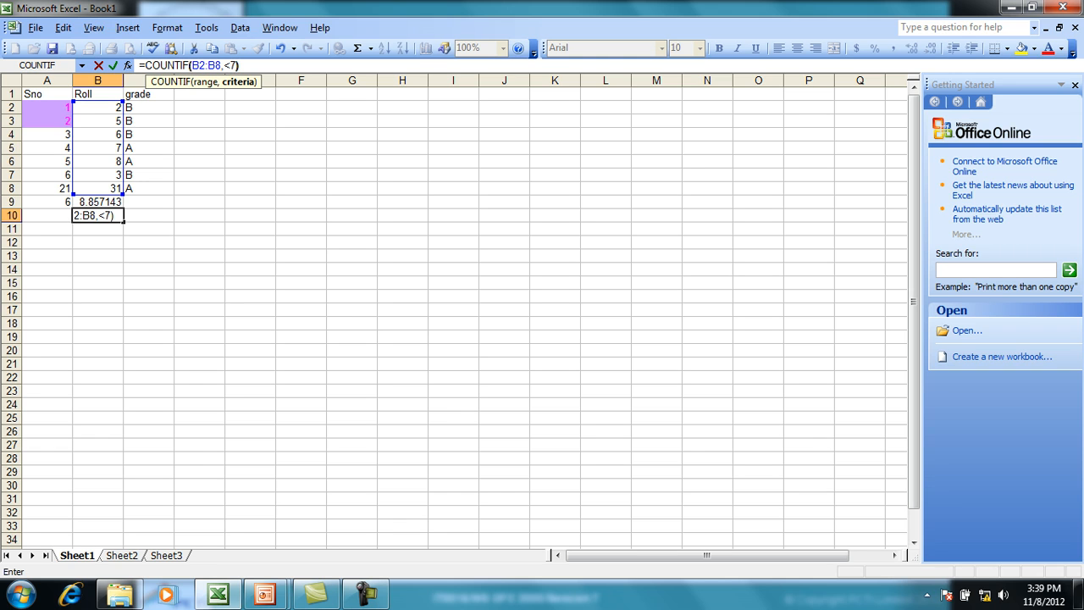
pyautogui.press('Return')
pyautogui.press('Return')
# Add b2 to the COUNTIF formula, accept it, and clear cell B10.
pyautogui.write('b2')
pyautogui.press('Return')
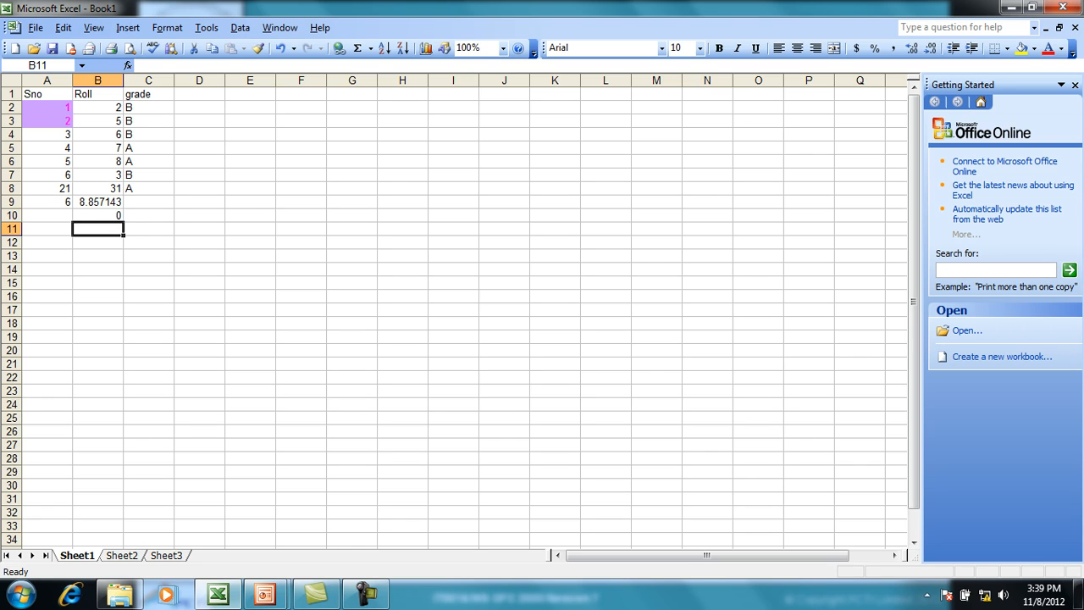
pyautogui.click(98, 216)
pyautogui.press('Delete')
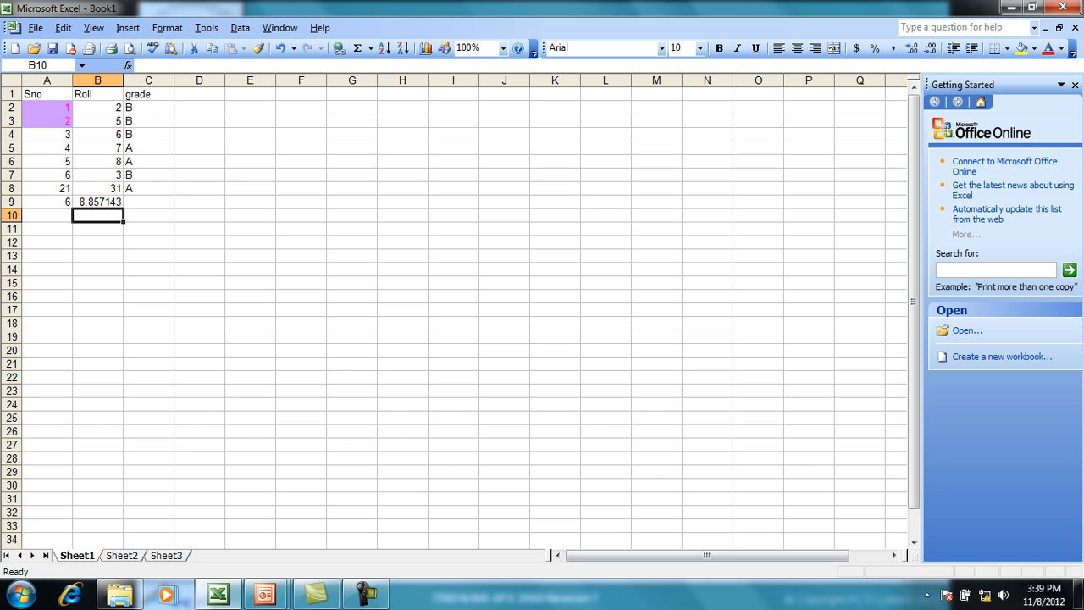
# Switch to the MS-Office_Ssn7 PowerPoint slide show and advance to the Sorting & Filtering slide.
pyautogui.hotkey('alt', 'Tab')
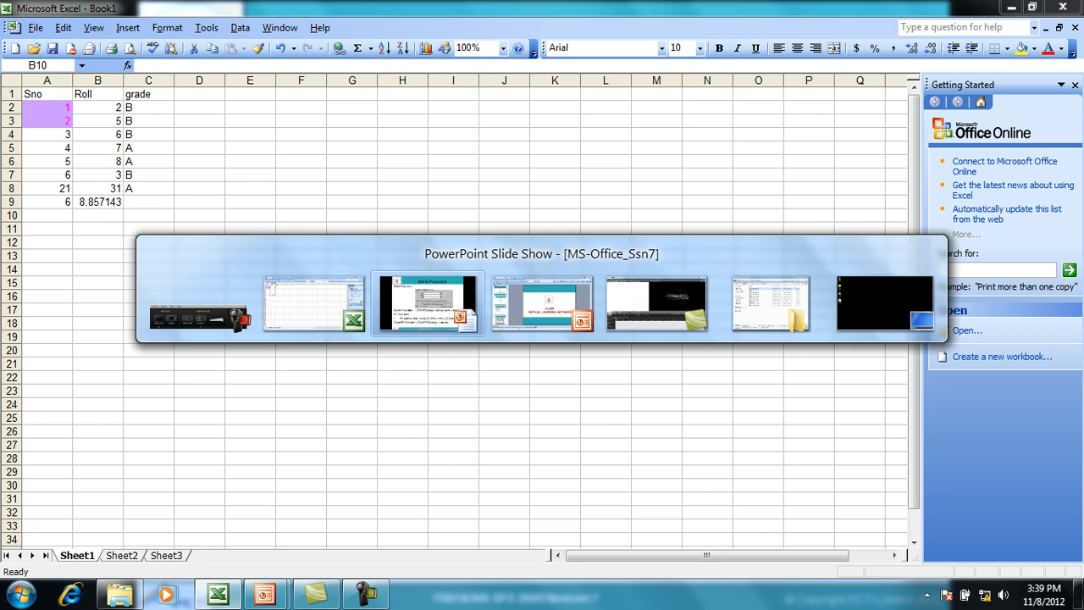
pyautogui.press('Right')
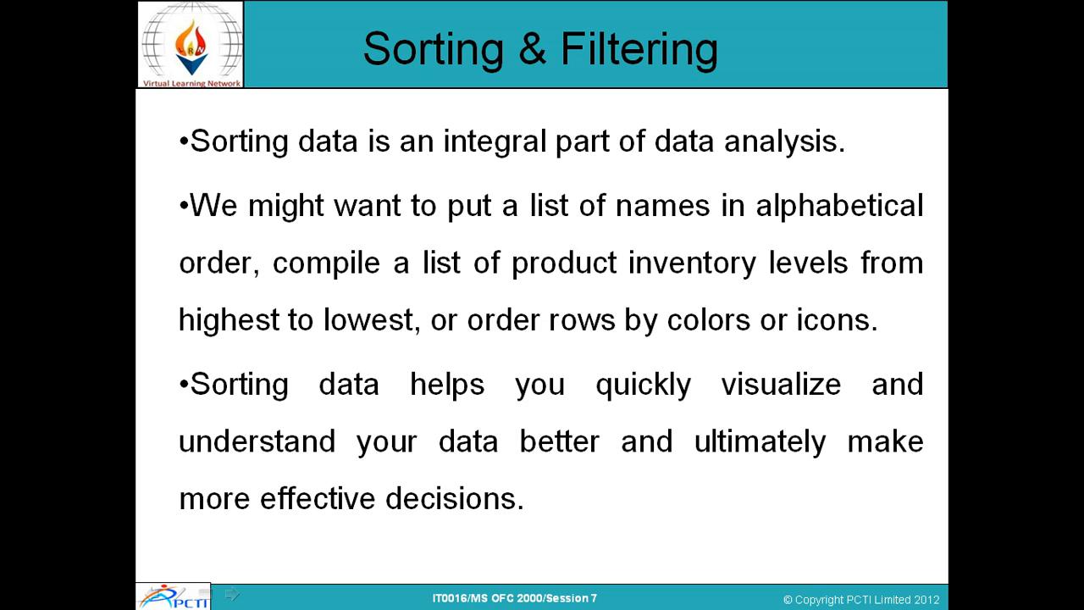